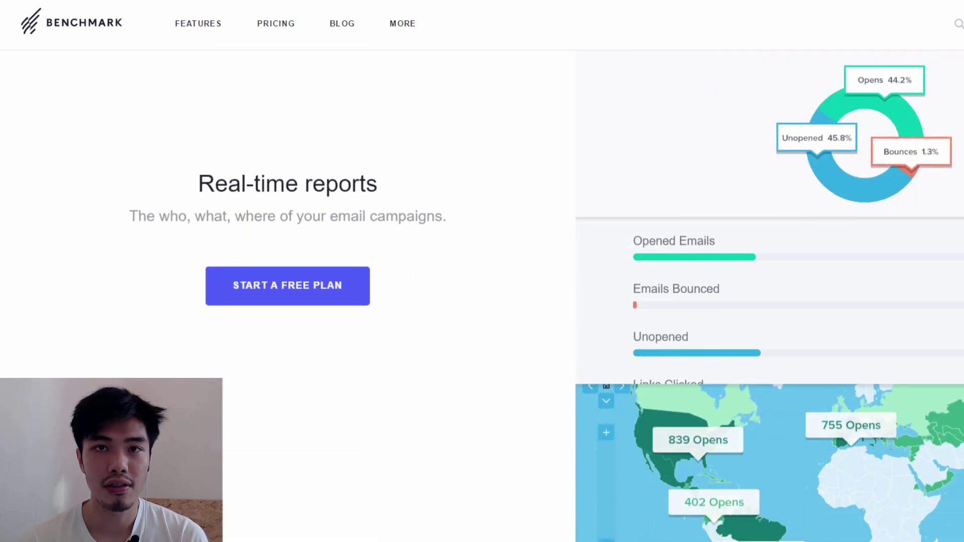
# Step: Sign in to Benchmark Email from the free-plan page using the saved login details
pyautogui.scroll(-10, 482, 271)
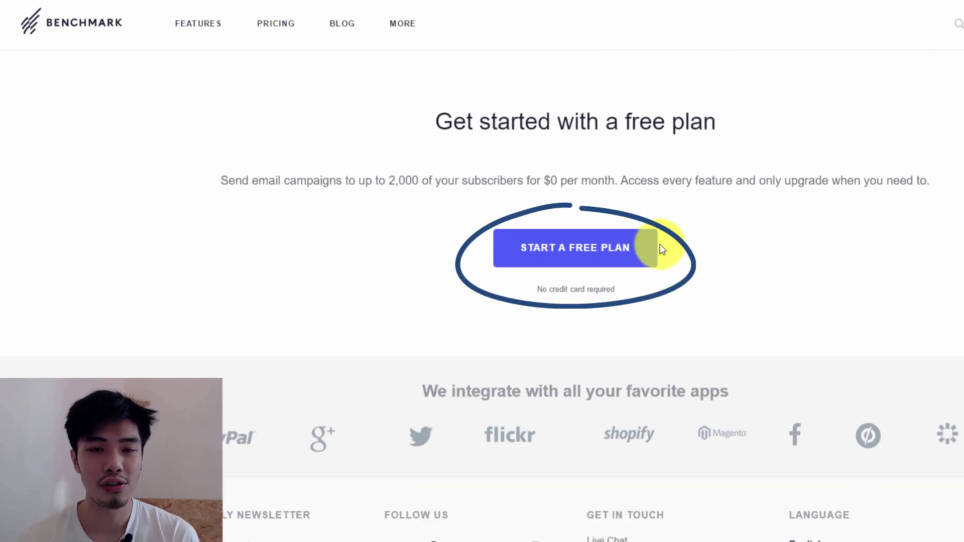
pyautogui.click(652, 248)
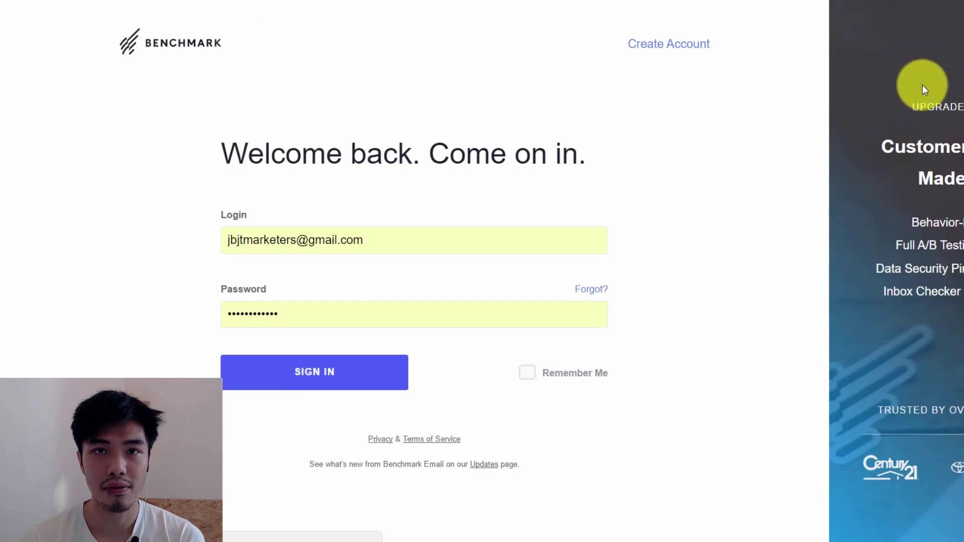
pyautogui.click(372, 392)
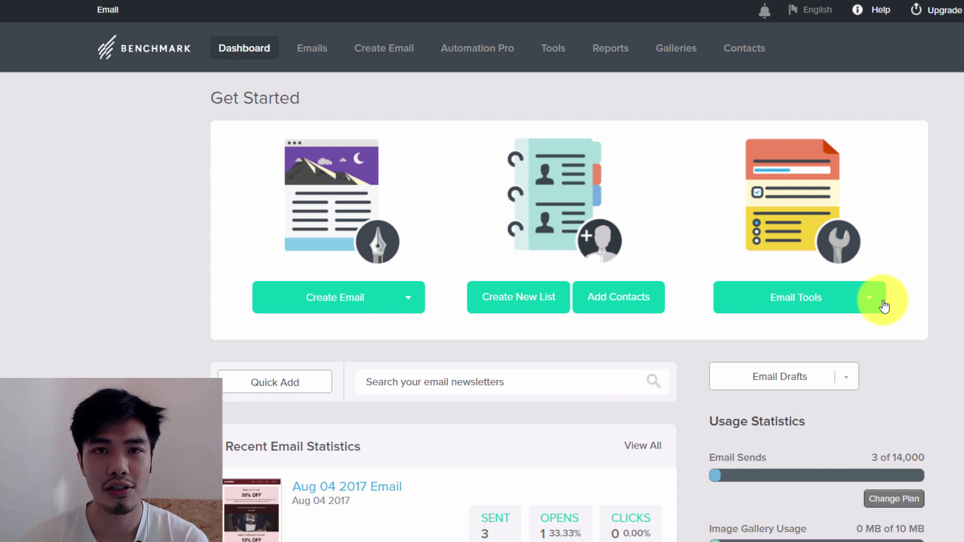
# Step: Create a new signup form under Email Tools > Signup Forms, choosing the Third Party Form type
pyautogui.click(882, 302)
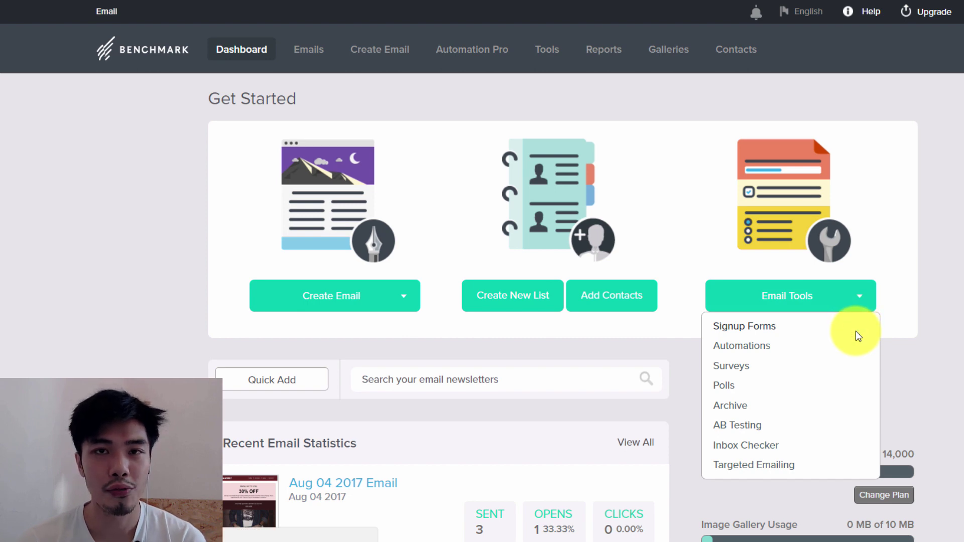
pyautogui.click(856, 331)
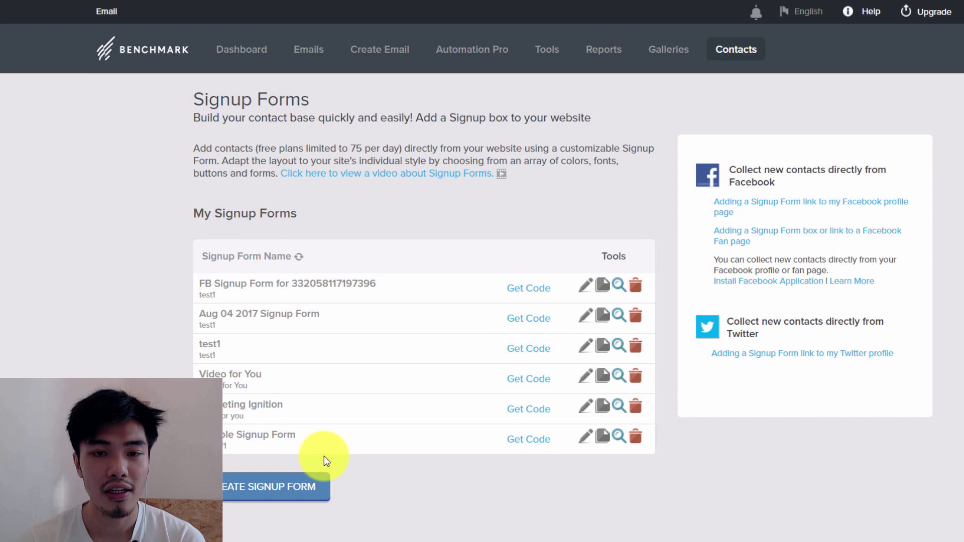
pyautogui.click(321, 484)
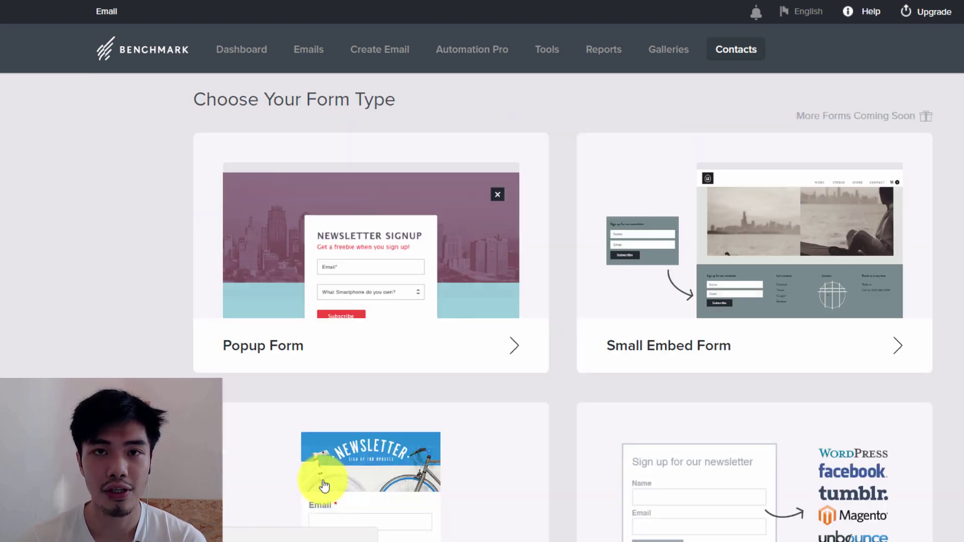
pyautogui.scroll(-3, 482, 271)
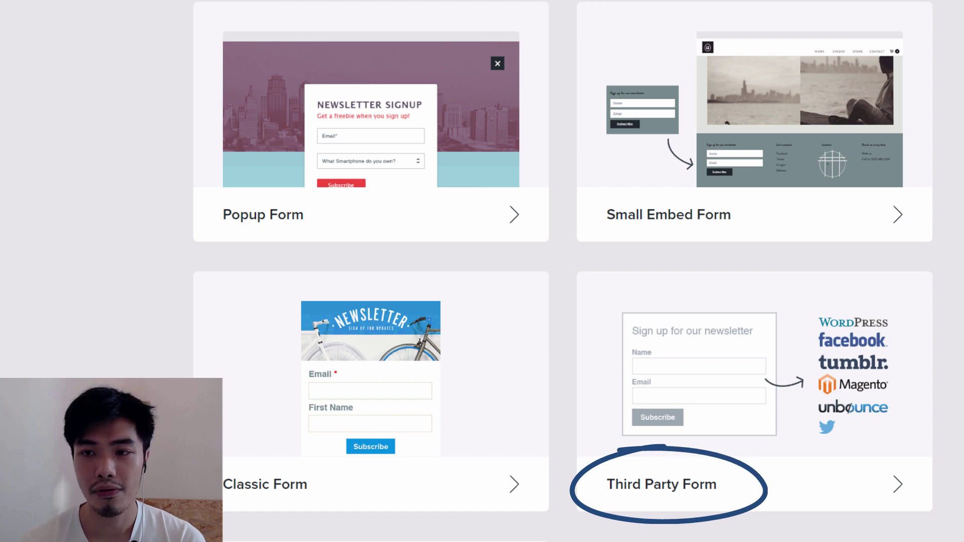
pyautogui.click(731, 490)
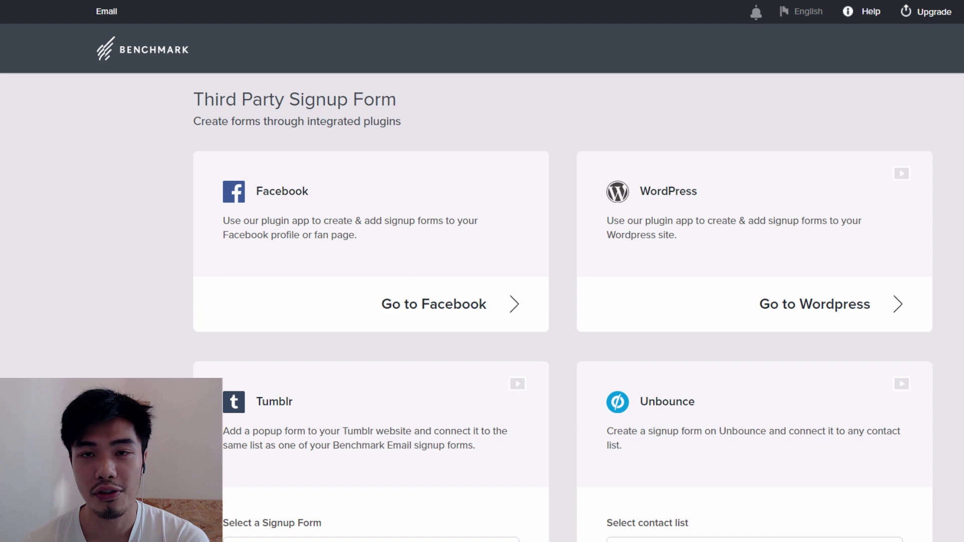
pyautogui.scroll(-3, 731, 495)
pyautogui.scroll(-3, 731, 352)
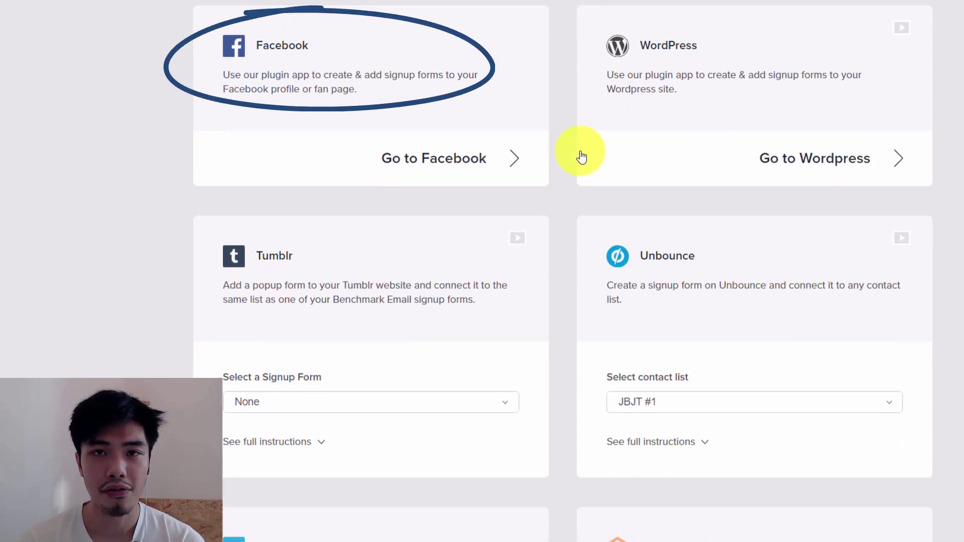
# Step: Install the Benchmark Email signup form app as a tab on the JBJT Marketers Facebook page
pyautogui.click(282, 157)
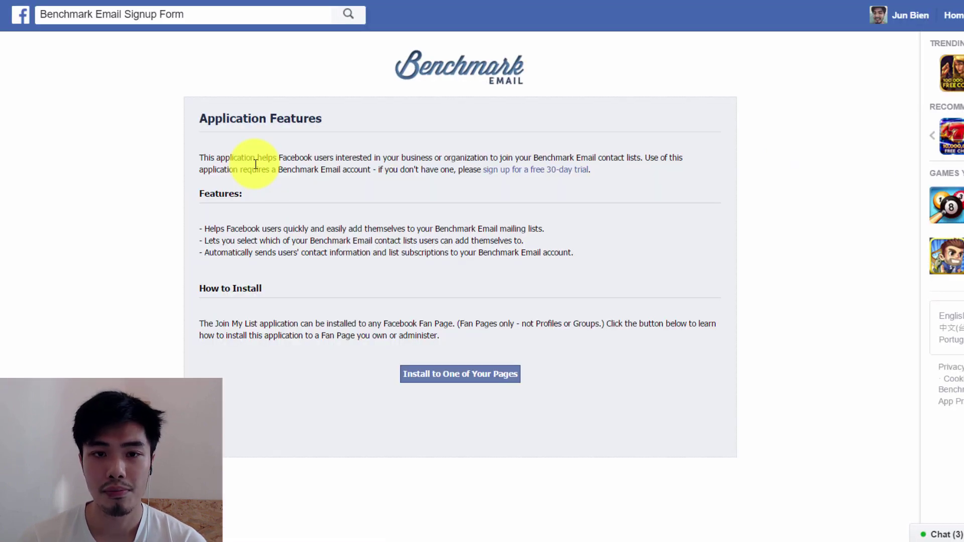
pyautogui.click(468, 381)
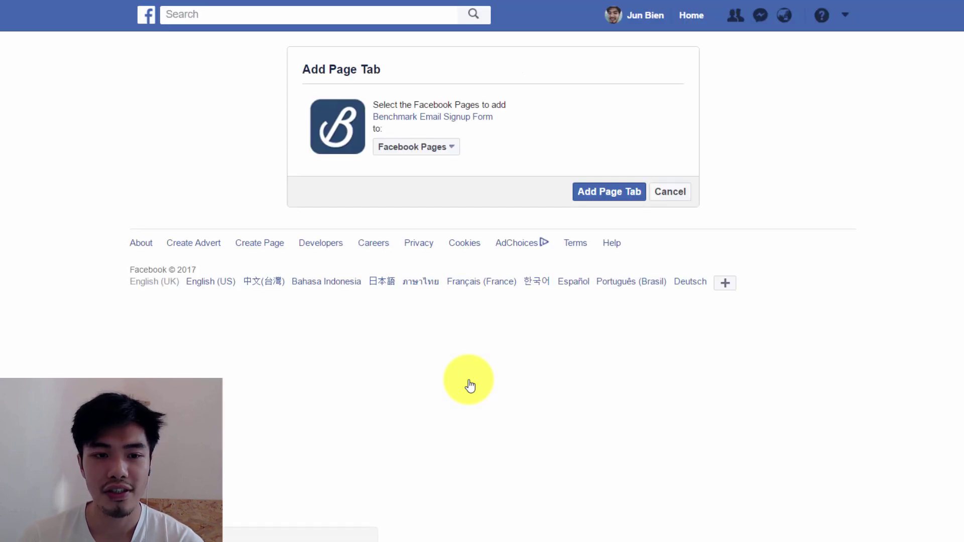
pyautogui.click(451, 149)
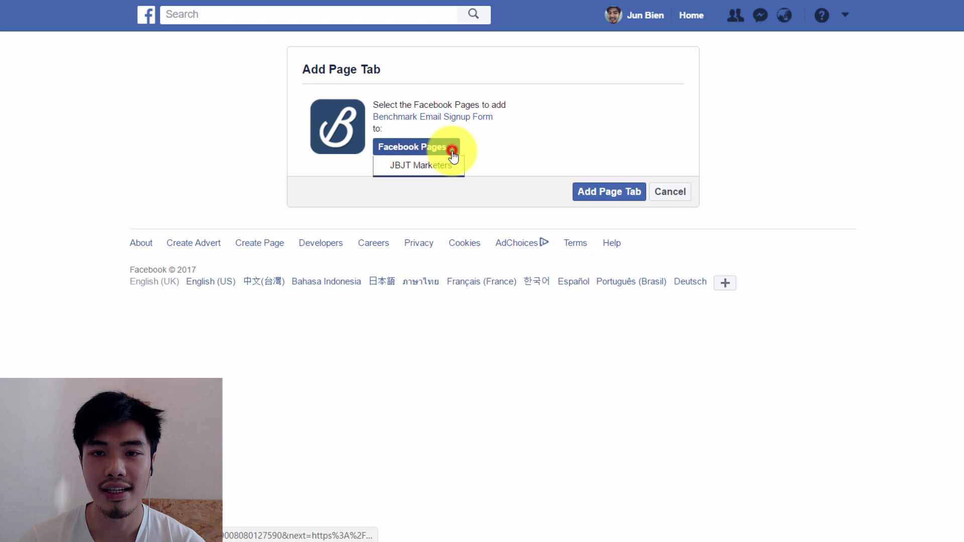
pyautogui.click(452, 166)
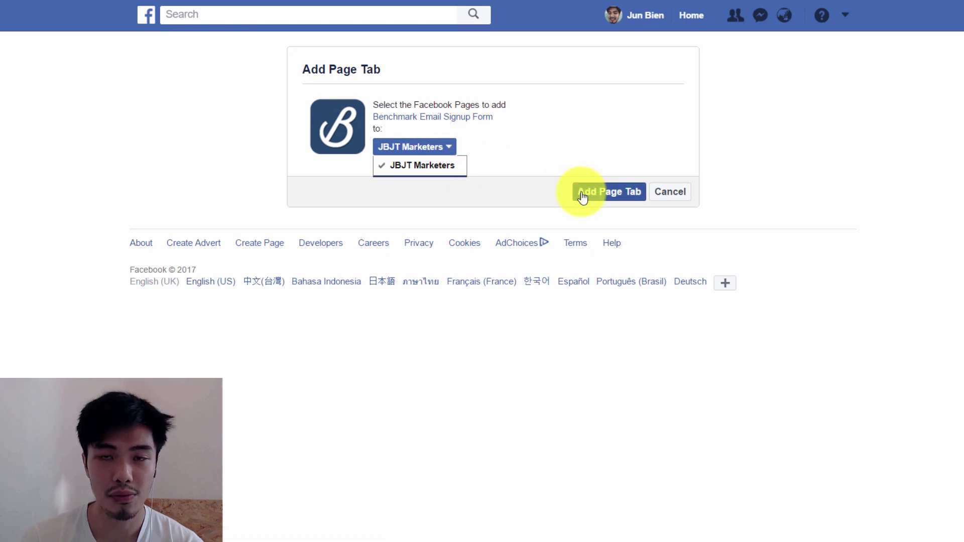
pyautogui.click(624, 199)
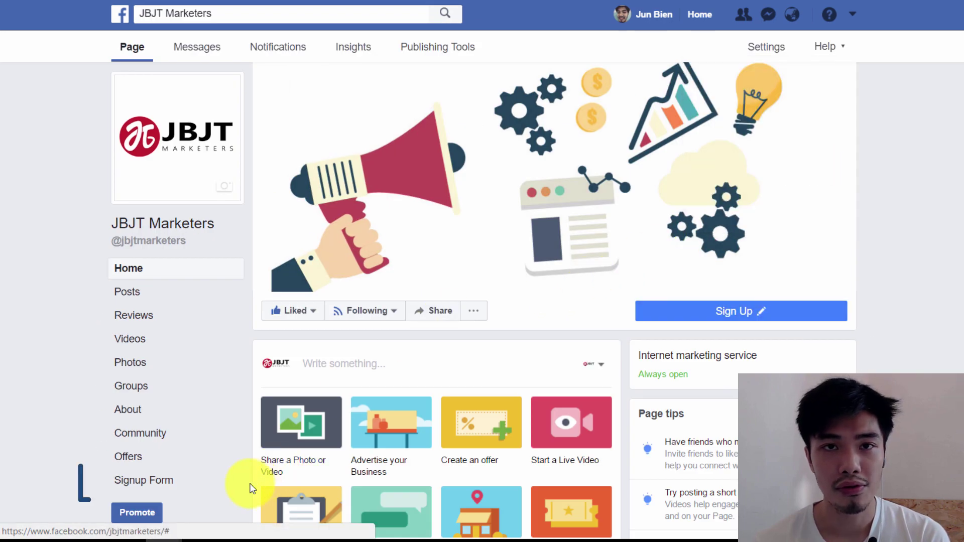
# Step: View the new Signup Form tab on the Facebook page
pyautogui.click(202, 484)
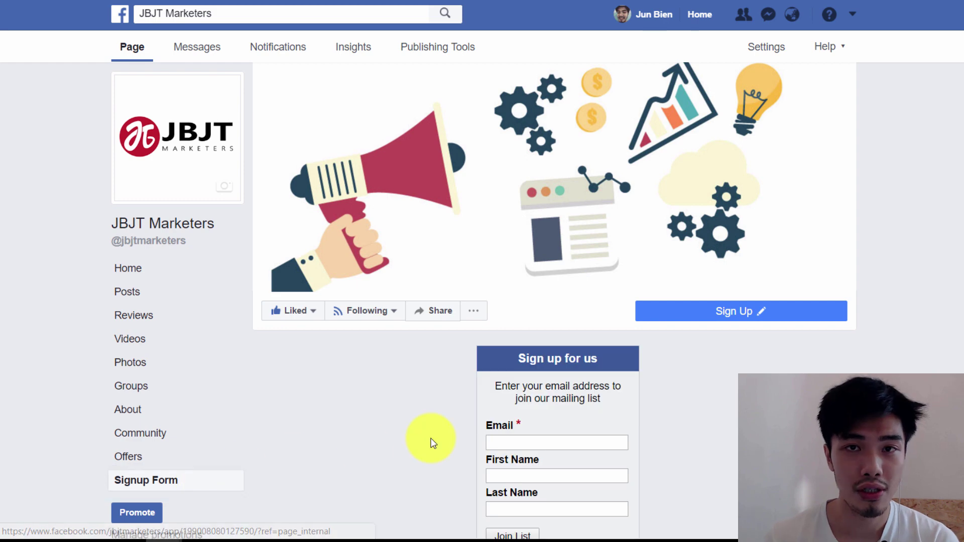
pyautogui.scroll(-5, 480, 302)
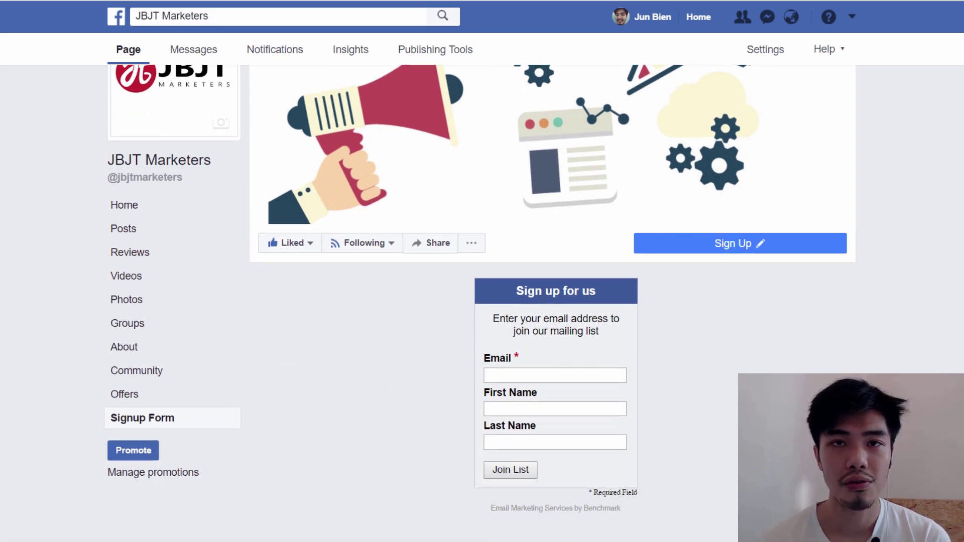
pyautogui.scroll(1, 480, 303)
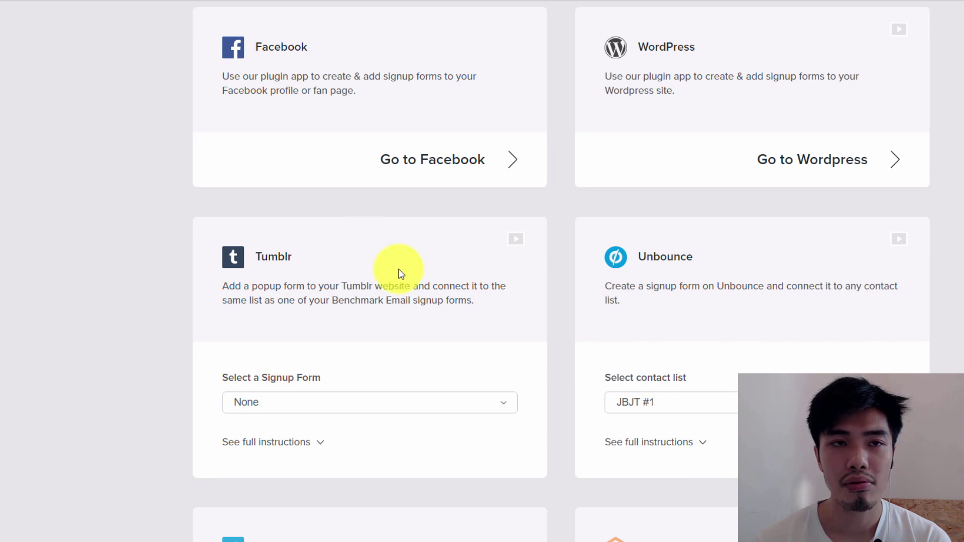
# Step: From the dashboard, start a Regular Email Campaign using the Drag & Drop Editor
pyautogui.scroll(3, 401, 274)
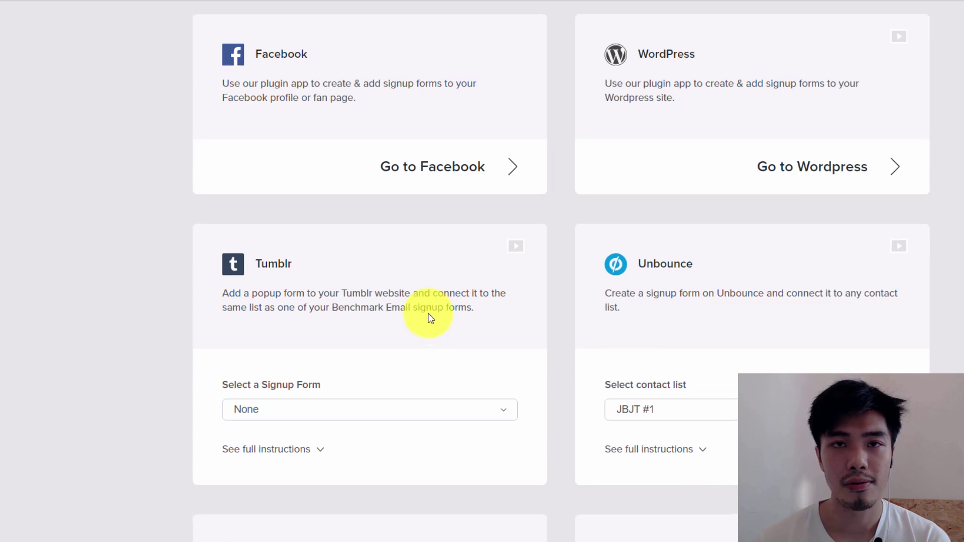
pyautogui.click(135, 54)
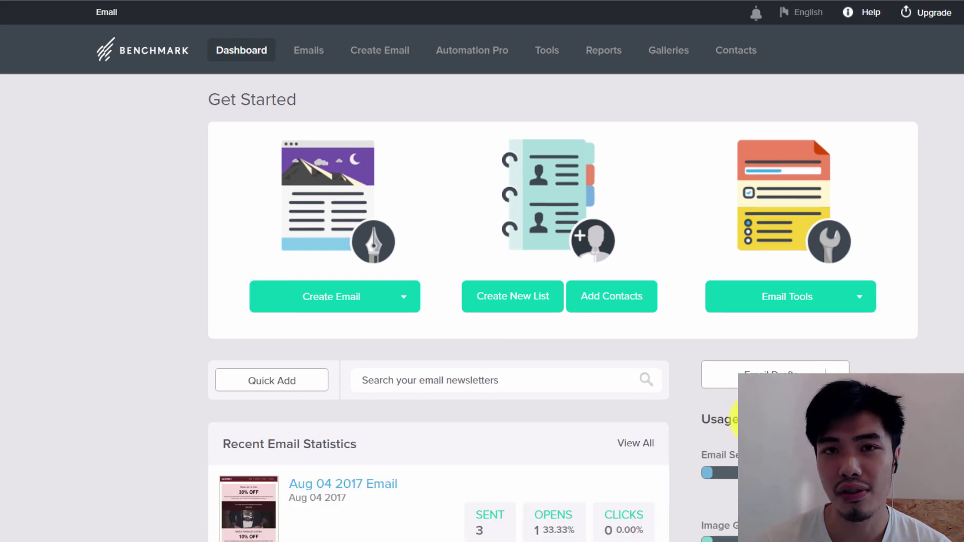
pyautogui.click(409, 297)
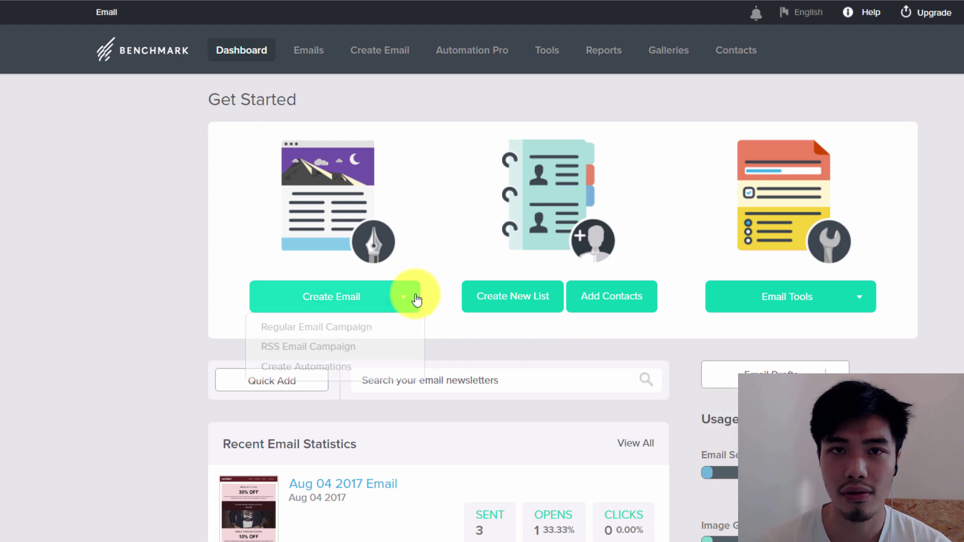
pyautogui.click(392, 329)
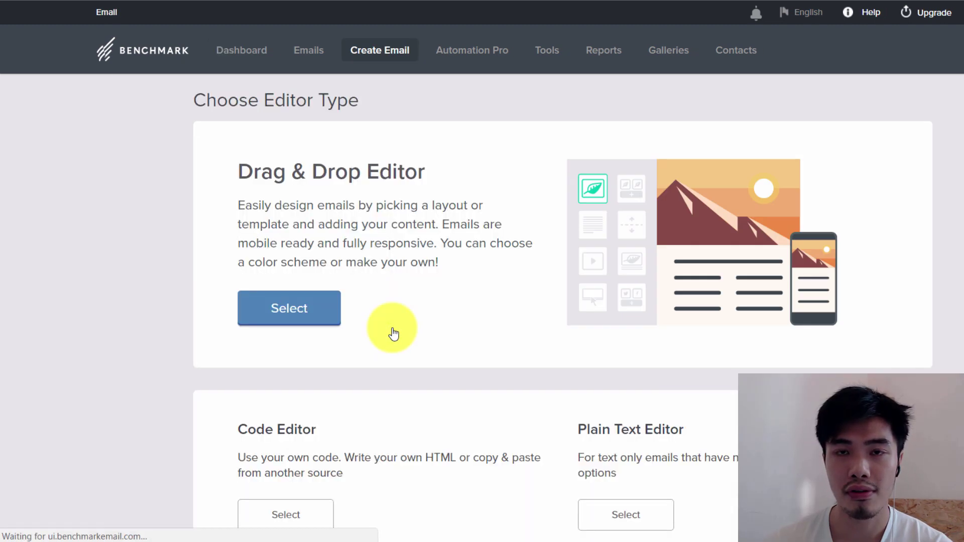
pyautogui.scroll(-2, 323, 232)
pyautogui.click(329, 233)
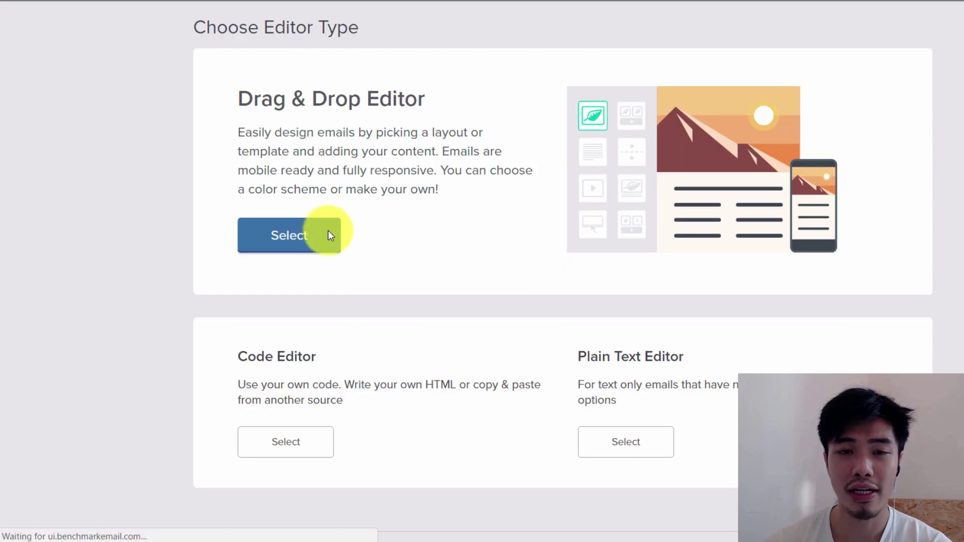
# Step: Set the email subject to 'Hello There' and save the details
pyautogui.click(302, 190)
pyautogui.write('Hello There')
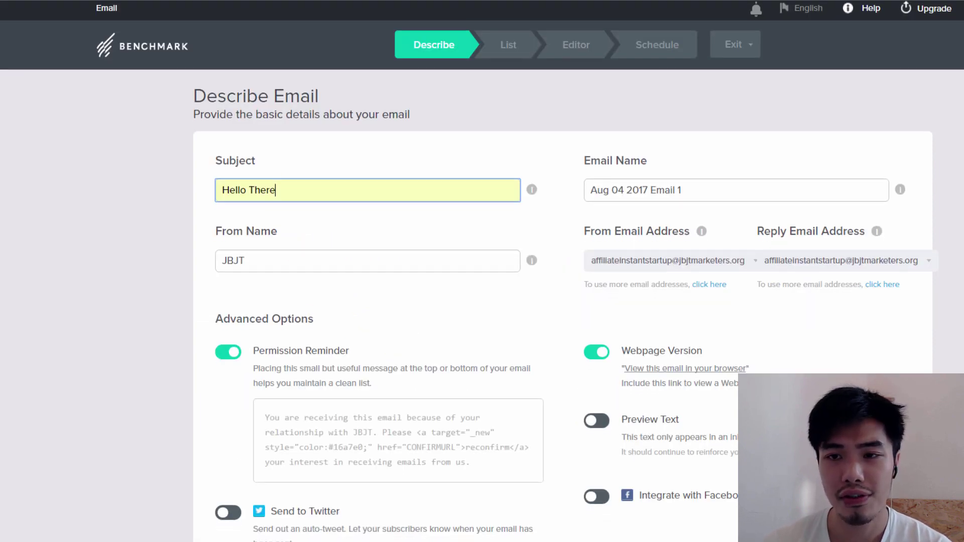
pyautogui.scroll(-8, 481, 271)
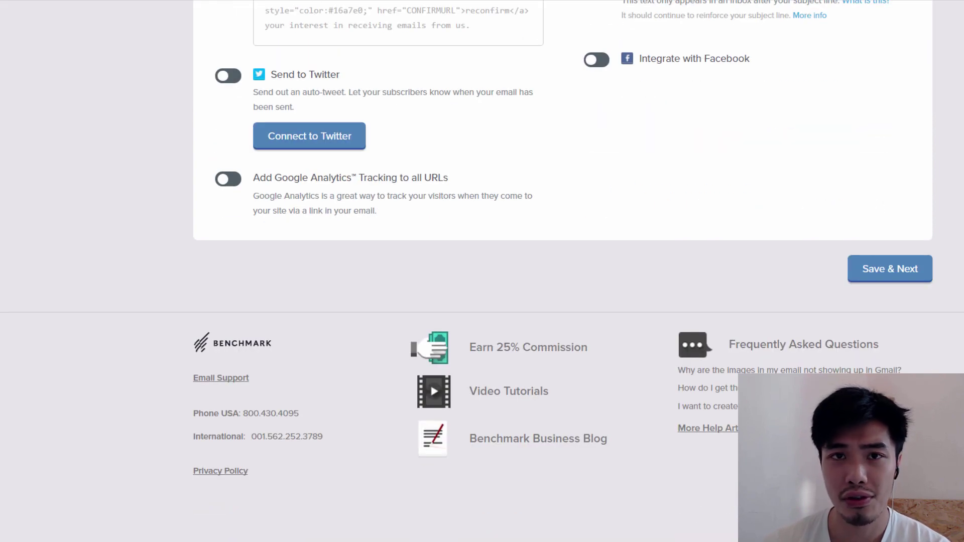
pyautogui.click(923, 270)
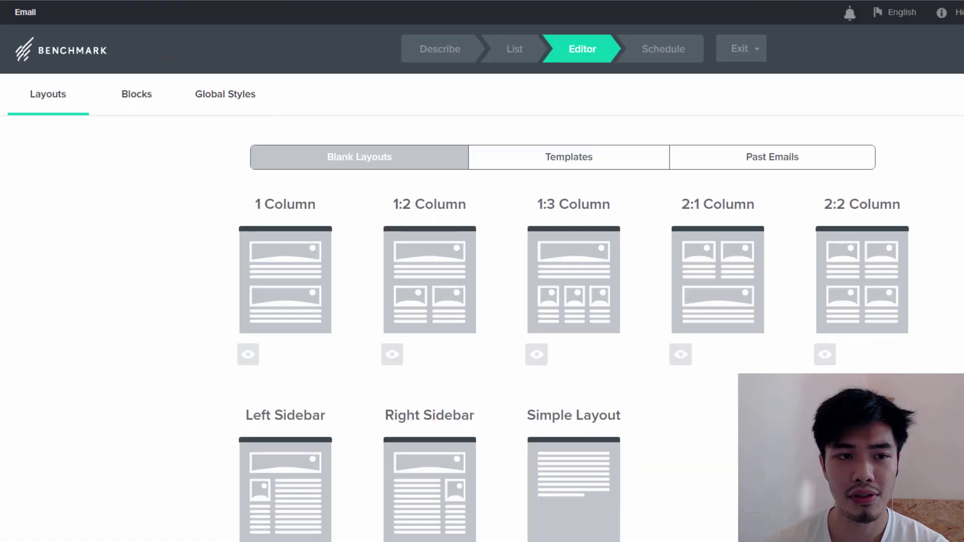
# Step: Filter the email templates by the E-Commerce industry
pyautogui.scroll(-1, 573, 337)
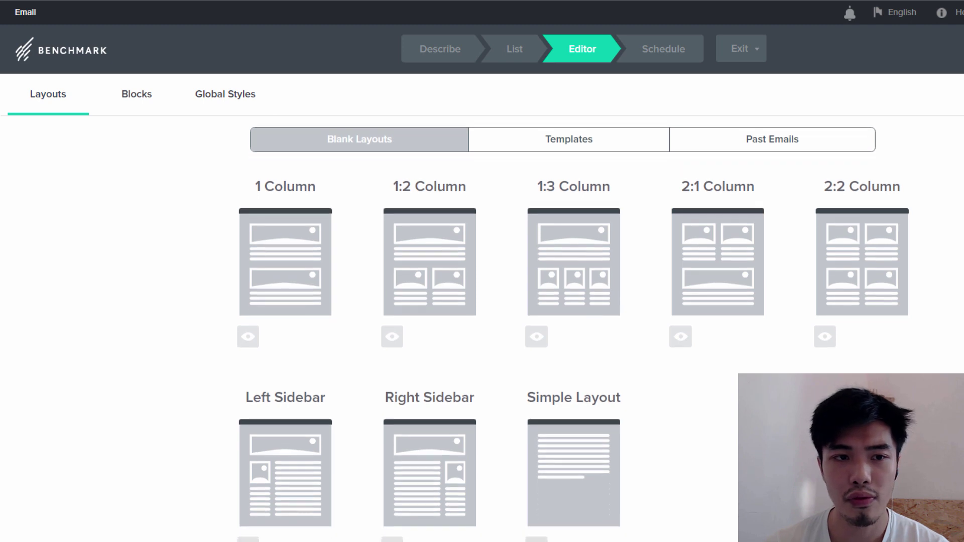
pyautogui.click(632, 149)
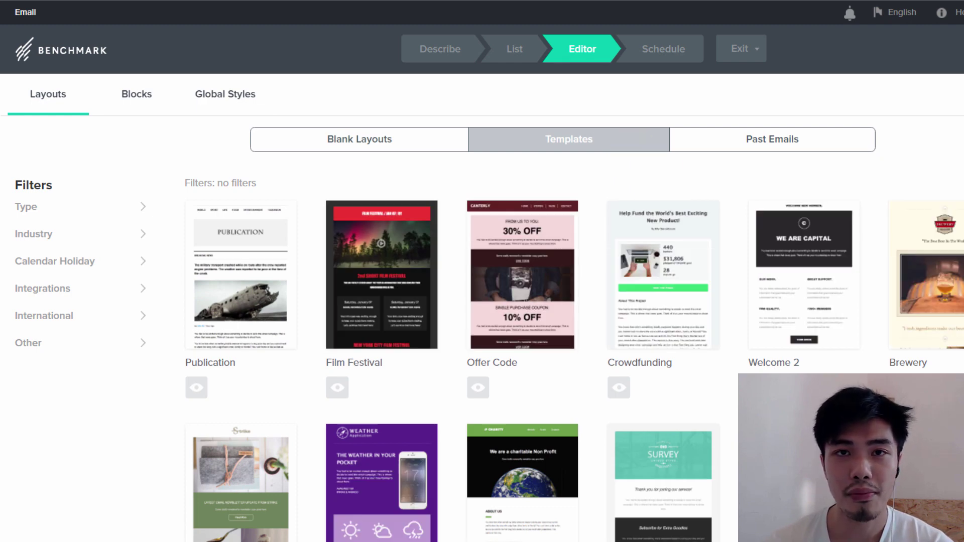
pyautogui.scroll(-8, 490, 329)
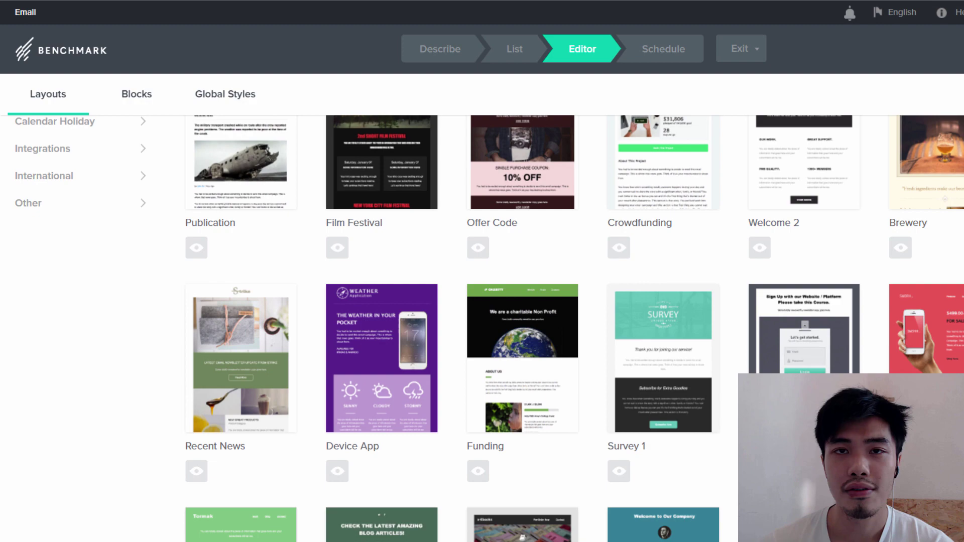
pyautogui.scroll(-4, 490, 330)
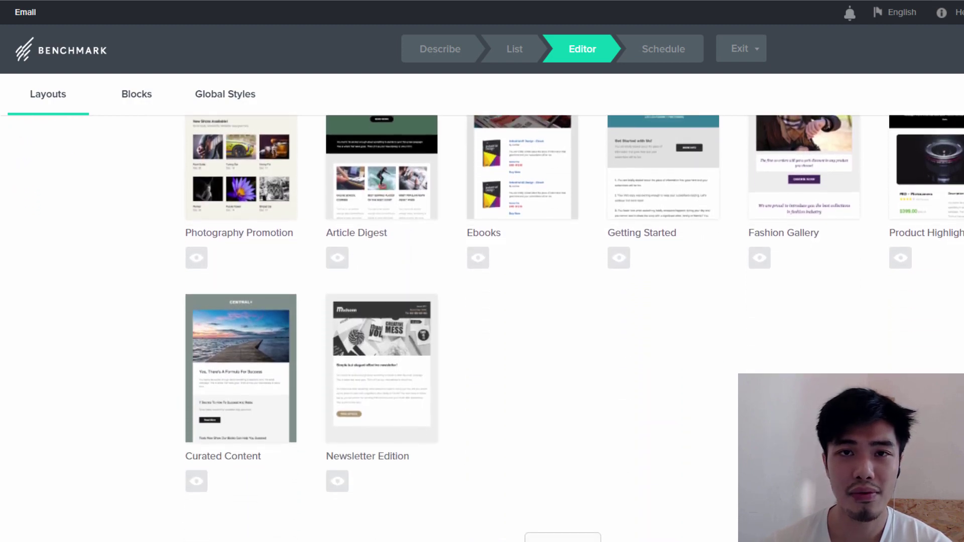
pyautogui.scroll(11, 490, 330)
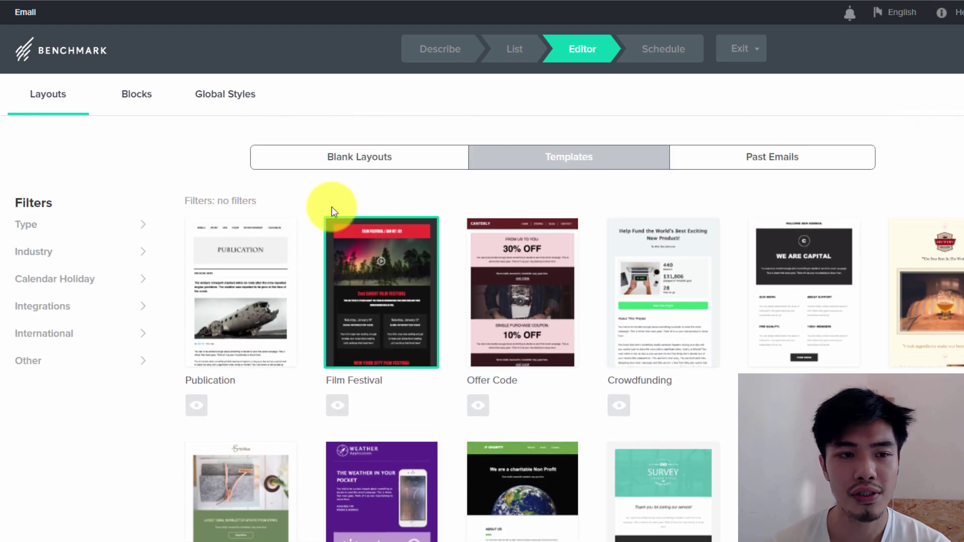
pyautogui.click(144, 253)
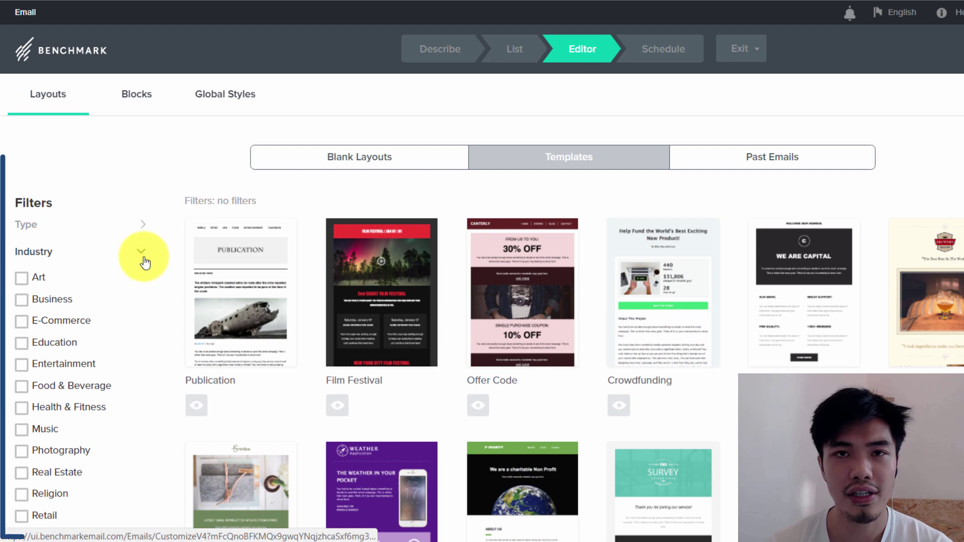
pyautogui.scroll(-2, 143, 257)
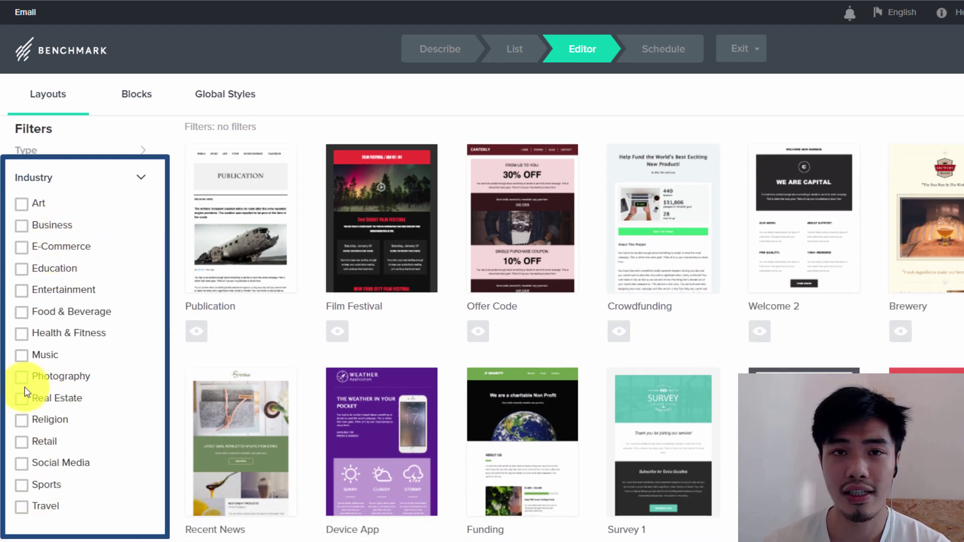
pyautogui.click(20, 246)
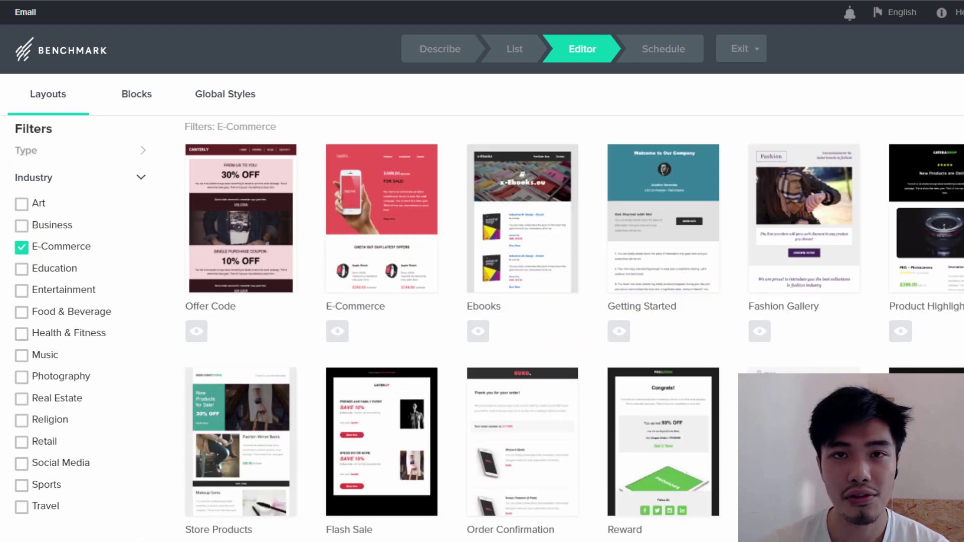
# Step: Load the Laptop Release template into the campaign
pyautogui.scroll(-6, 482, 332)
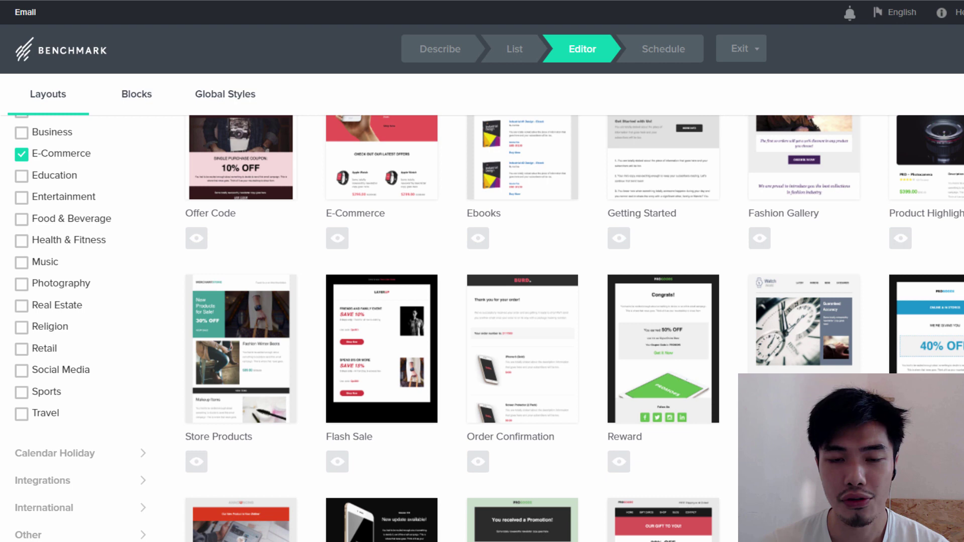
pyautogui.scroll(-5, 482, 331)
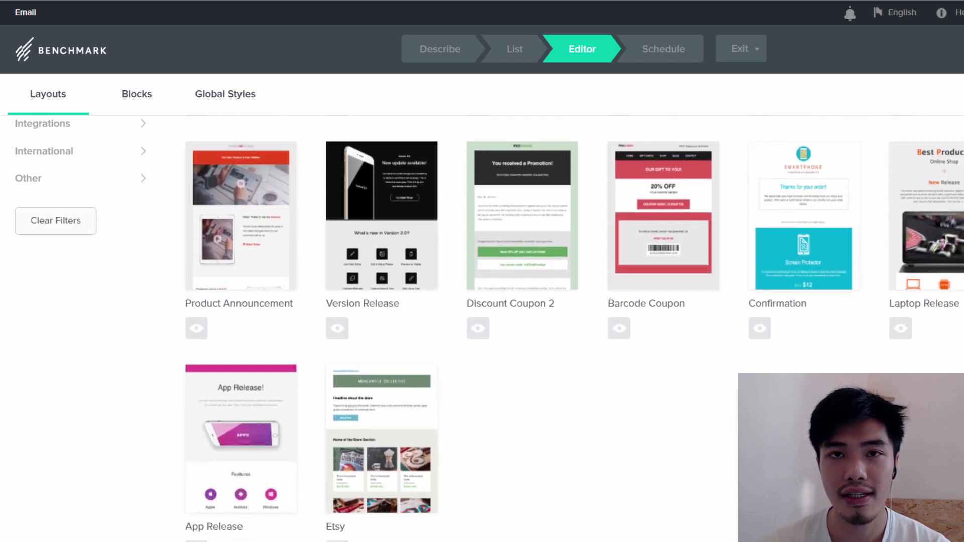
pyautogui.scroll(5, 482, 321)
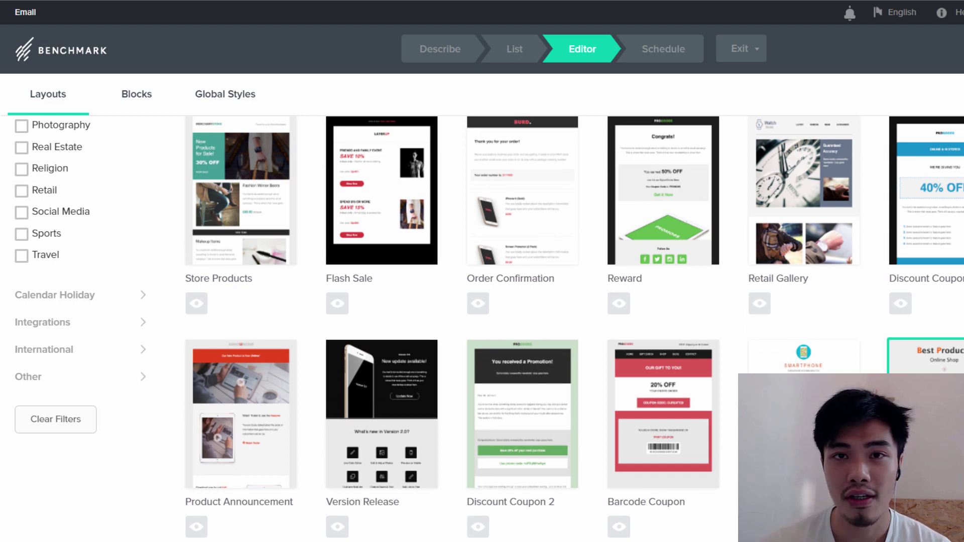
pyautogui.click(926, 355)
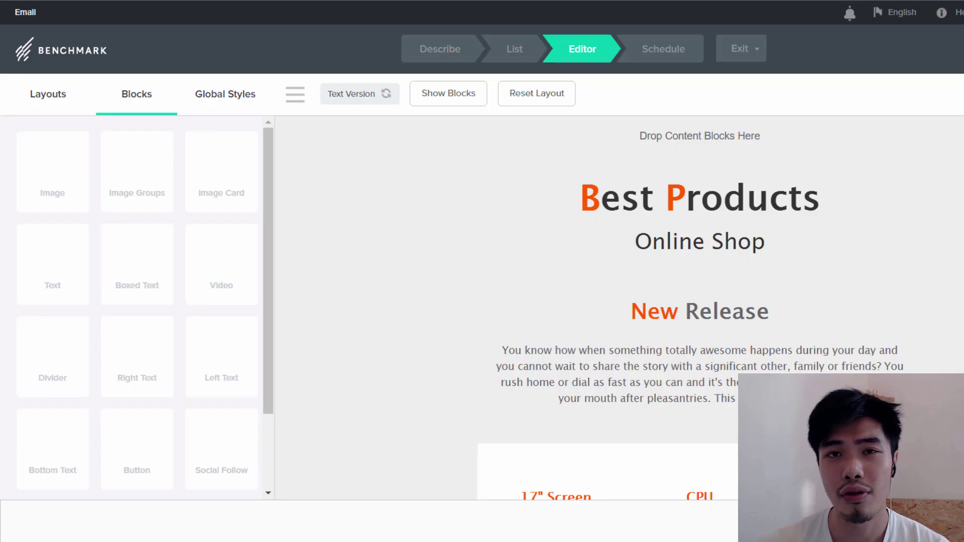
# Step: Place a Video block, left as a Link to Video placeholder, under the Best Products heading
pyautogui.moveTo(236, 269); pyautogui.dragTo(700, 272)
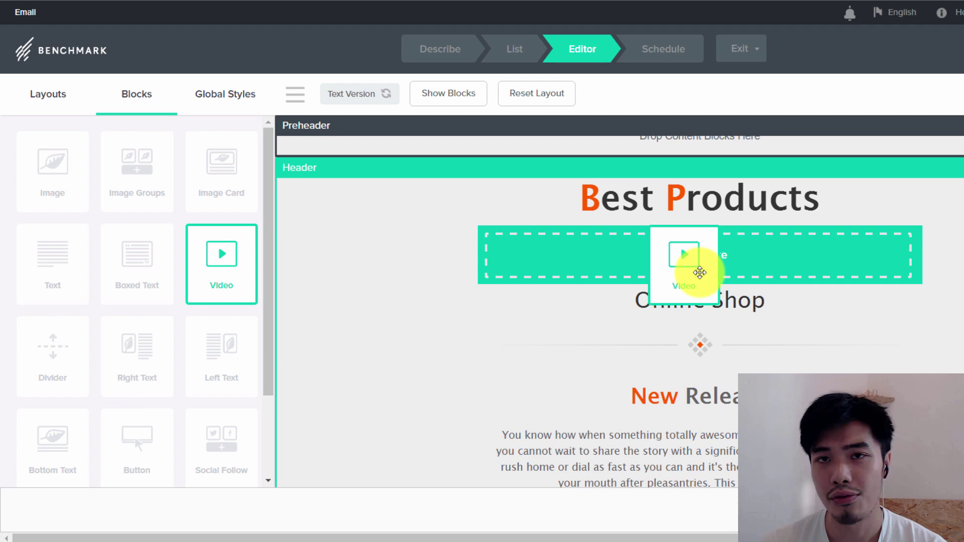
pyautogui.moveTo(700, 272); pyautogui.dragTo(702, 274)
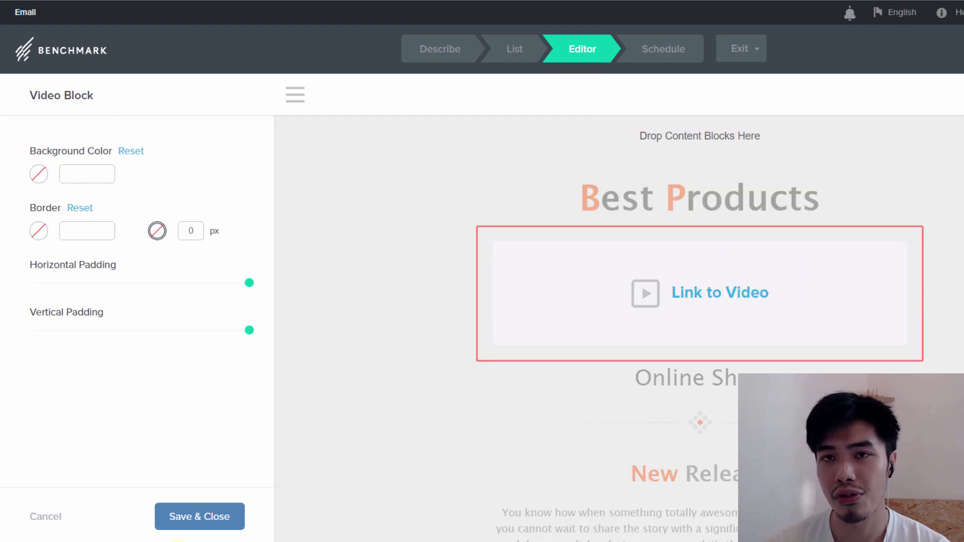
pyautogui.click(167, 519)
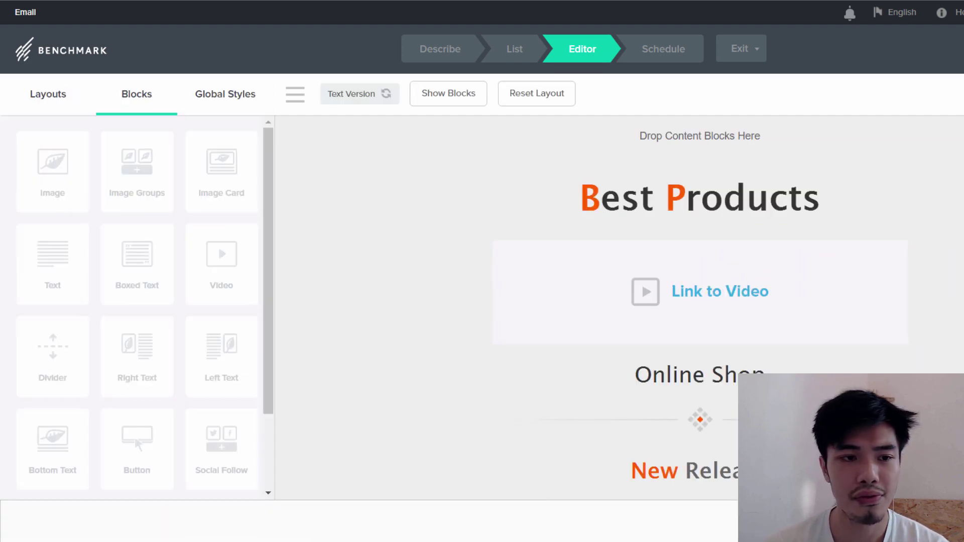
pyautogui.scroll(-15, 618, 307)
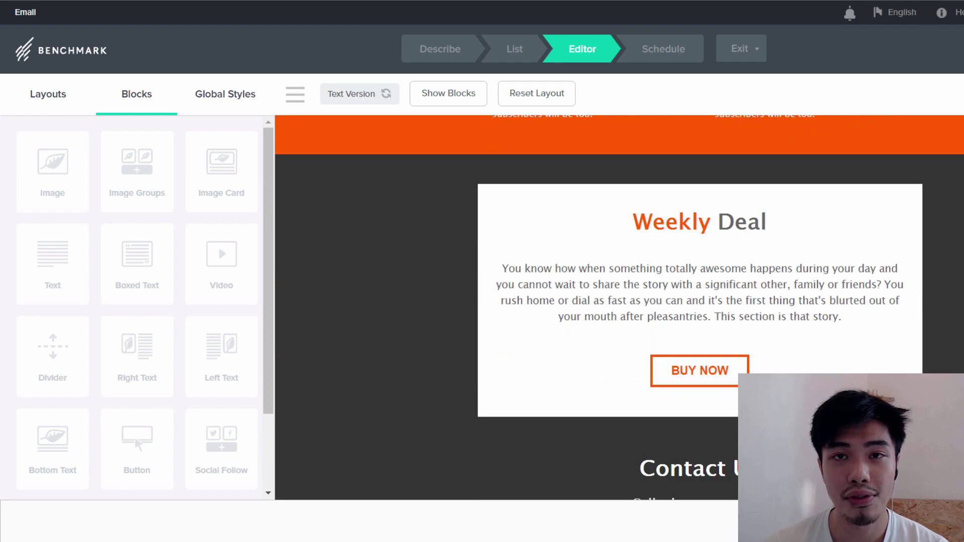
pyautogui.scroll(-8, 783, 311)
pyautogui.scroll(2, 783, 312)
# Step: Add Tumblr, YouTube and Snapchat icons to the Contact Us social row, keeping Icon Only display
pyautogui.moveTo(783, 311)
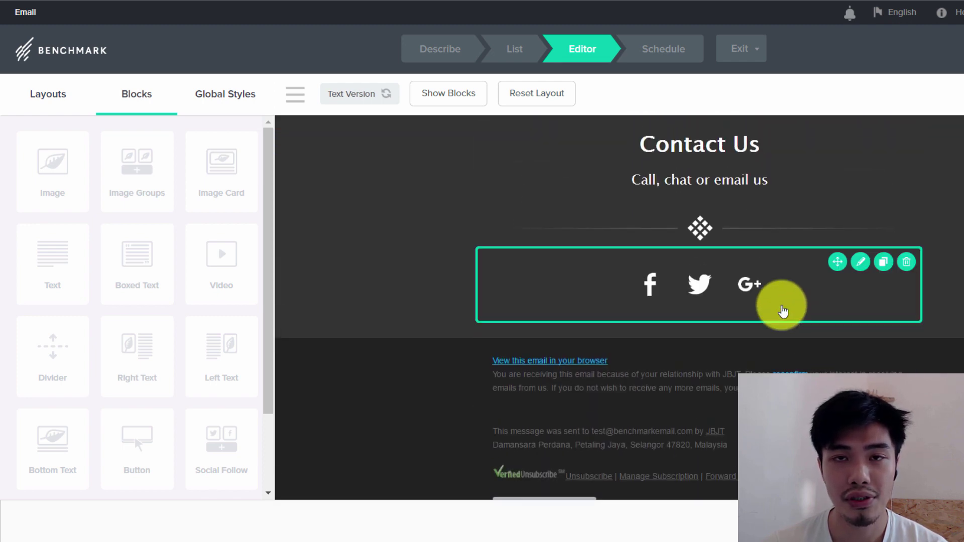
pyautogui.click(860, 261)
pyautogui.click(193, 135)
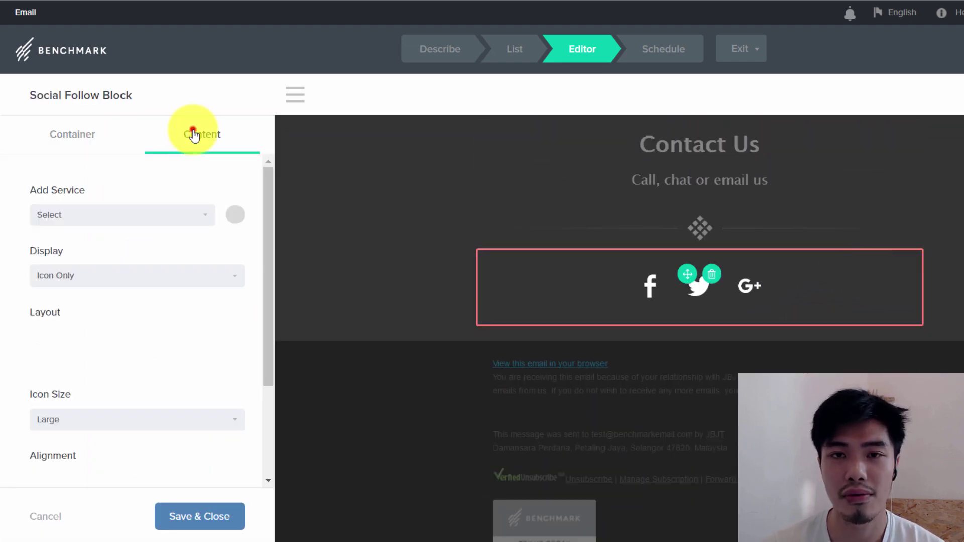
pyautogui.click(202, 213)
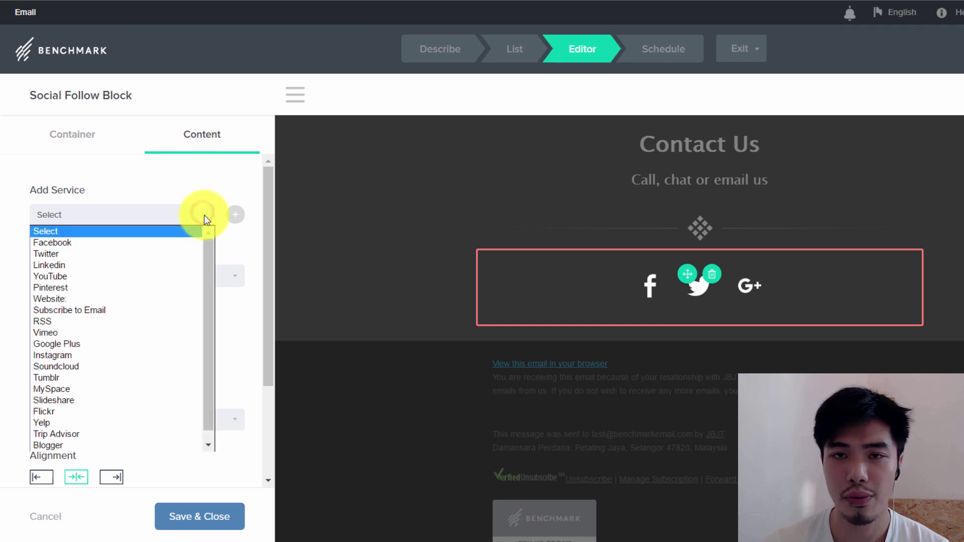
pyautogui.click(161, 448)
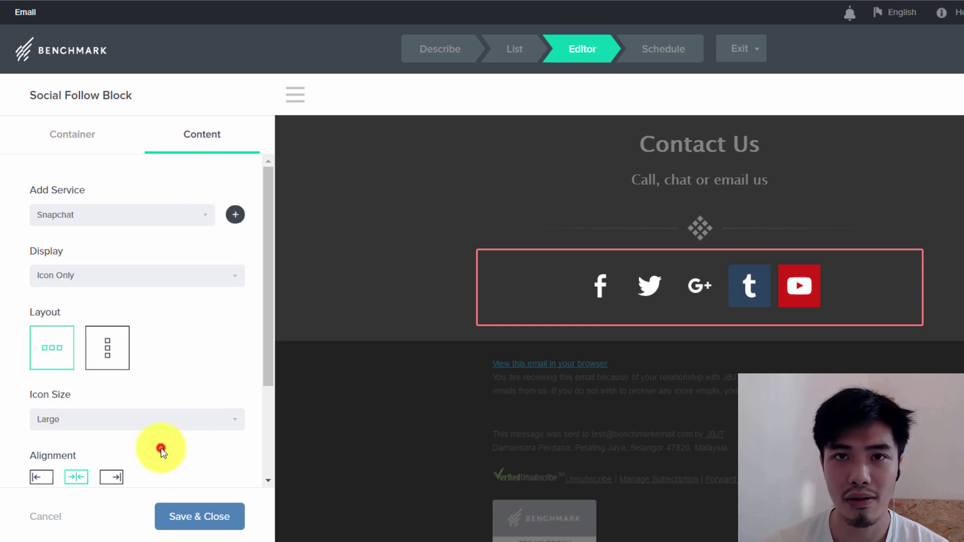
pyautogui.click(235, 216)
pyautogui.click(233, 273)
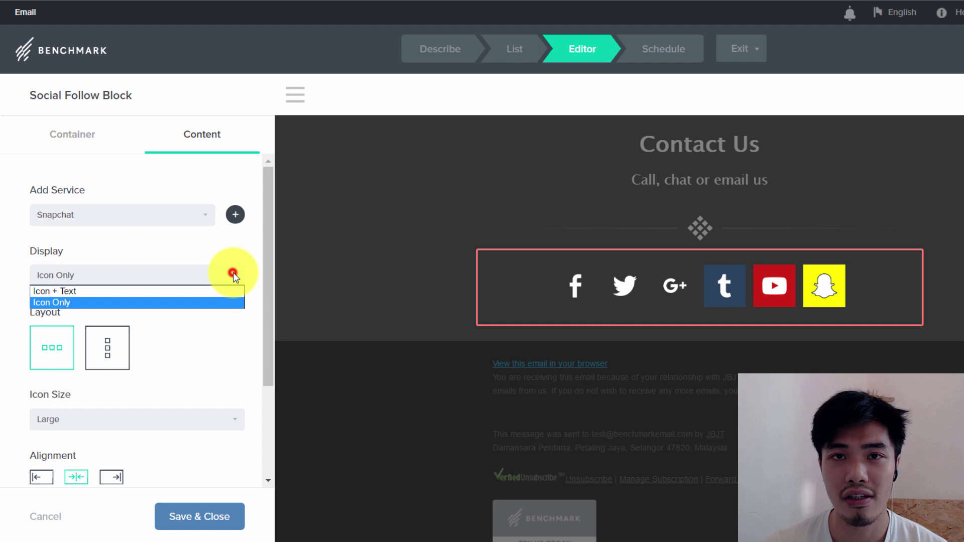
pyautogui.click(233, 272)
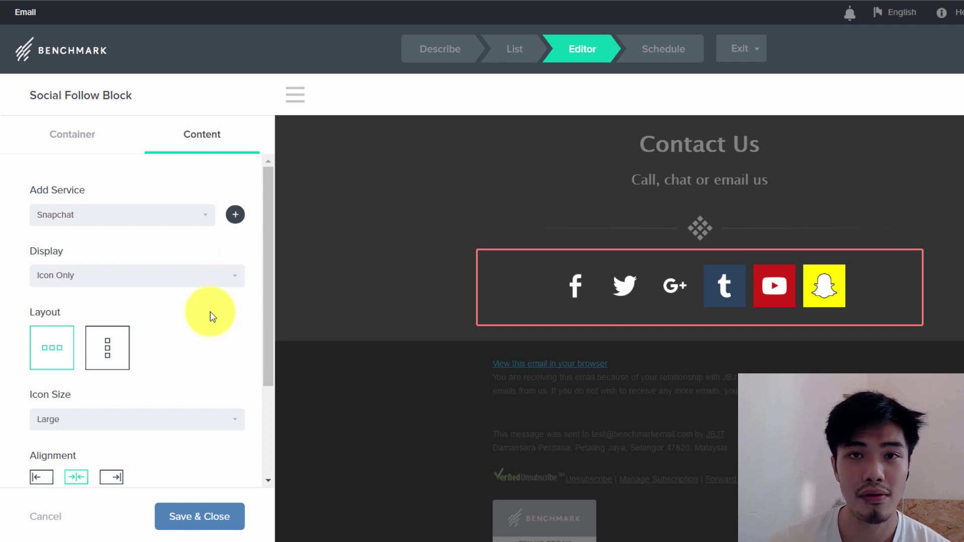
pyautogui.moveTo(264, 340); pyautogui.dragTo(287, 477)
pyautogui.click(222, 512)
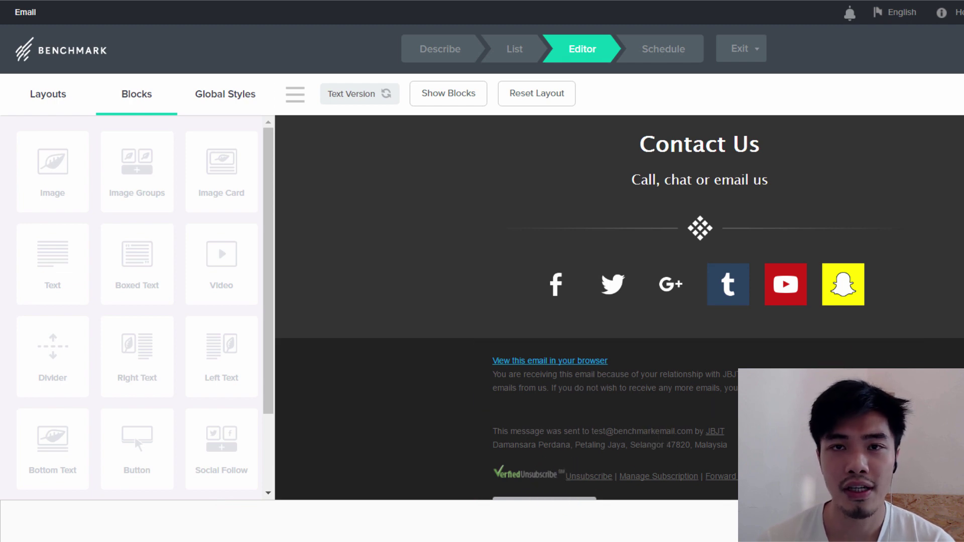
# Step: Schedule the campaign for delivery on 4 Aug 2017
pyautogui.click(775, 373)
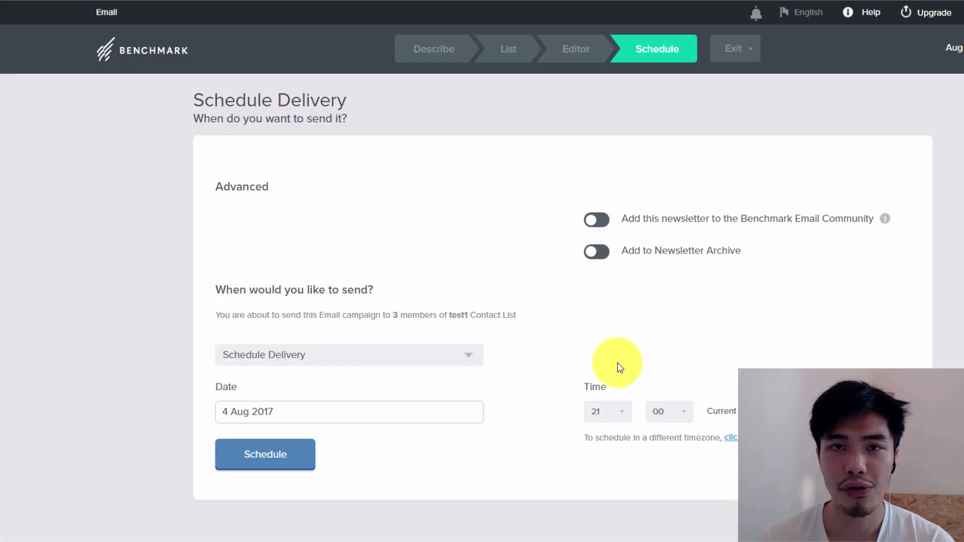
pyautogui.click(469, 365)
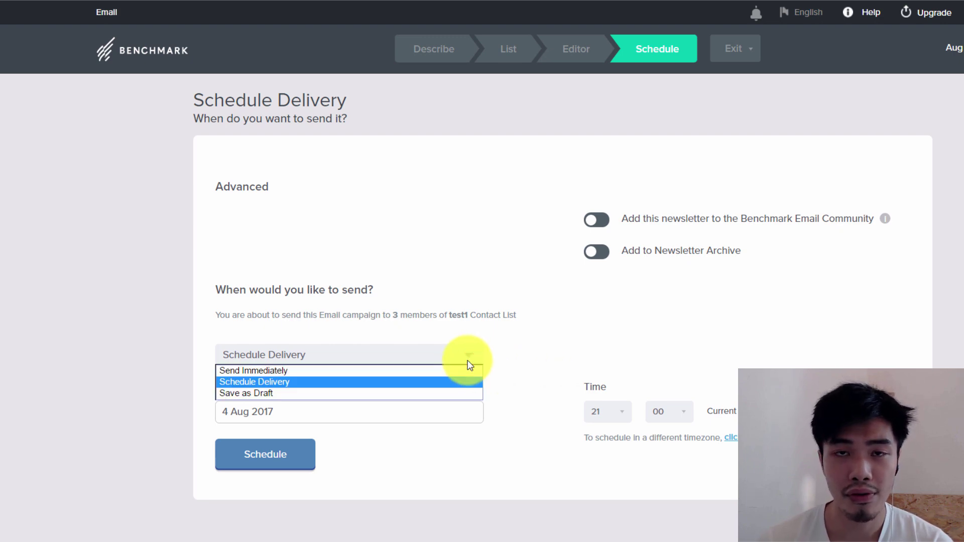
pyautogui.click(466, 361)
pyautogui.click(307, 459)
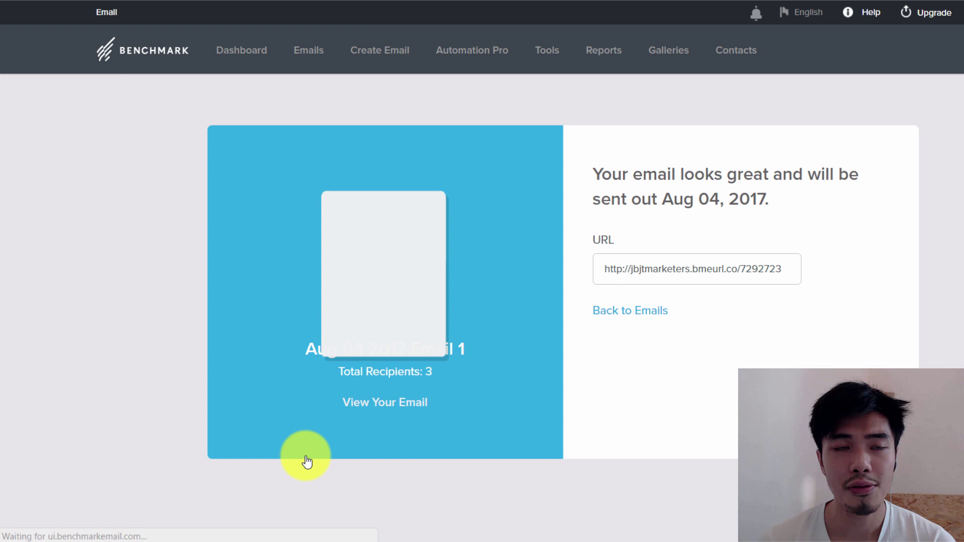
# Step: Preview the scheduled email from the emails list, then return to the dashboard
pyautogui.click(660, 317)
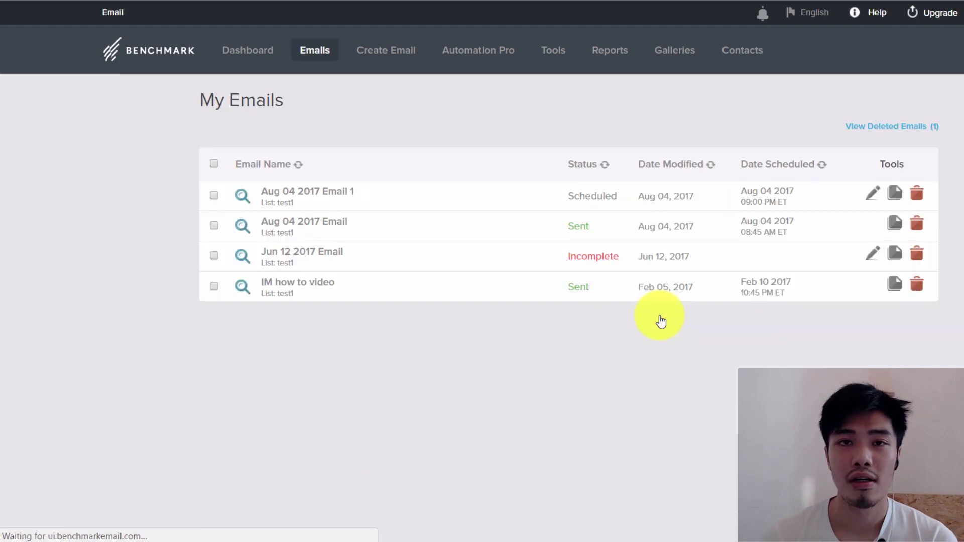
pyautogui.click(241, 197)
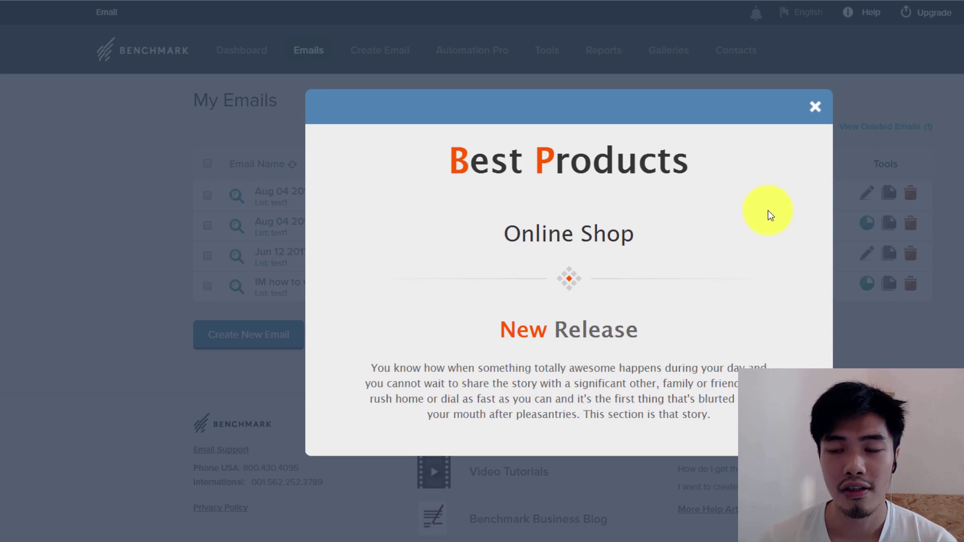
pyautogui.scroll(-20, 766, 209)
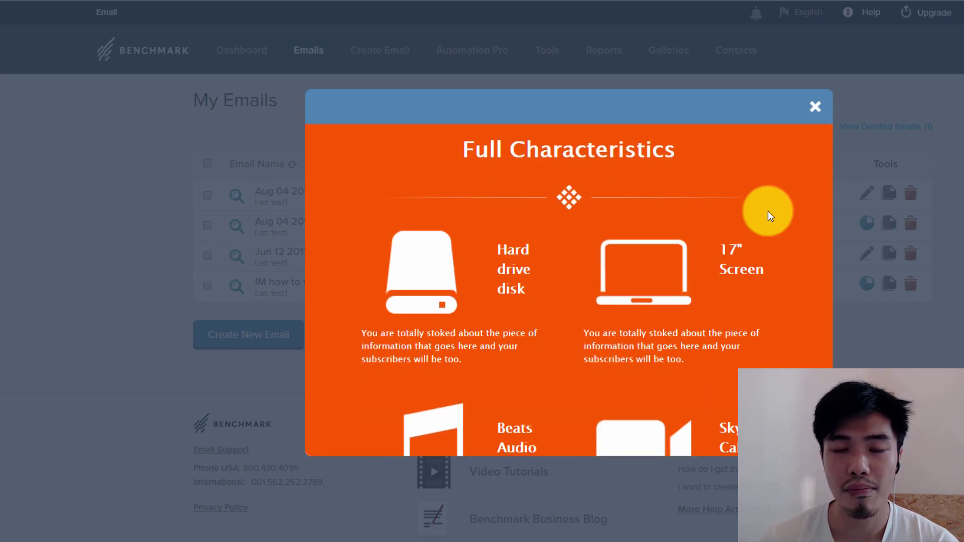
pyautogui.scroll(-15, 767, 211)
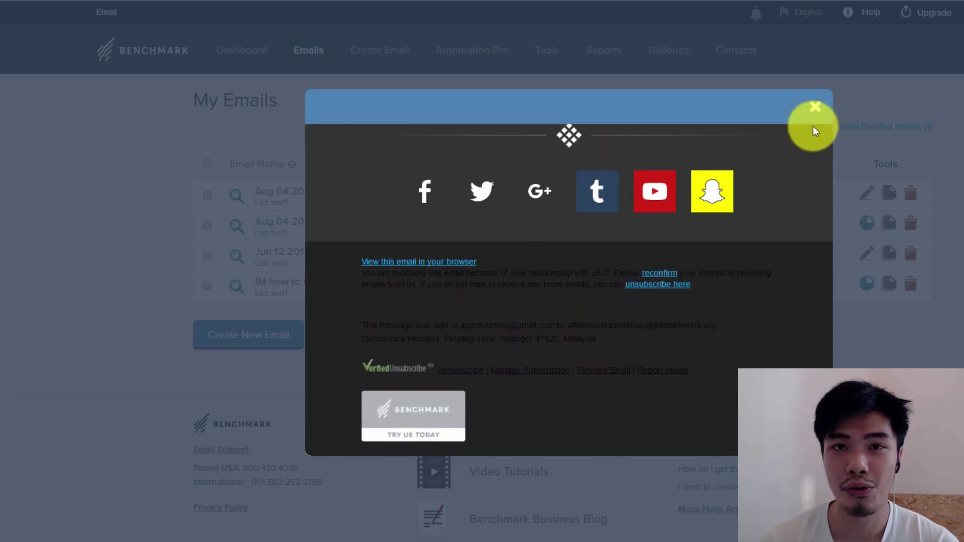
pyautogui.click(814, 107)
pyautogui.click(227, 52)
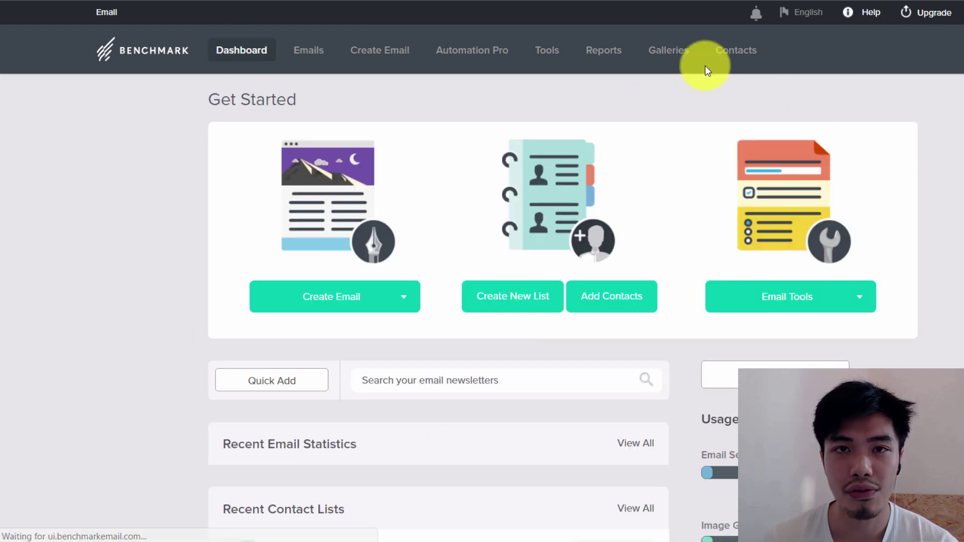
pyautogui.scroll(-1, 482, 271)
pyautogui.scroll(-12, 482, 271)
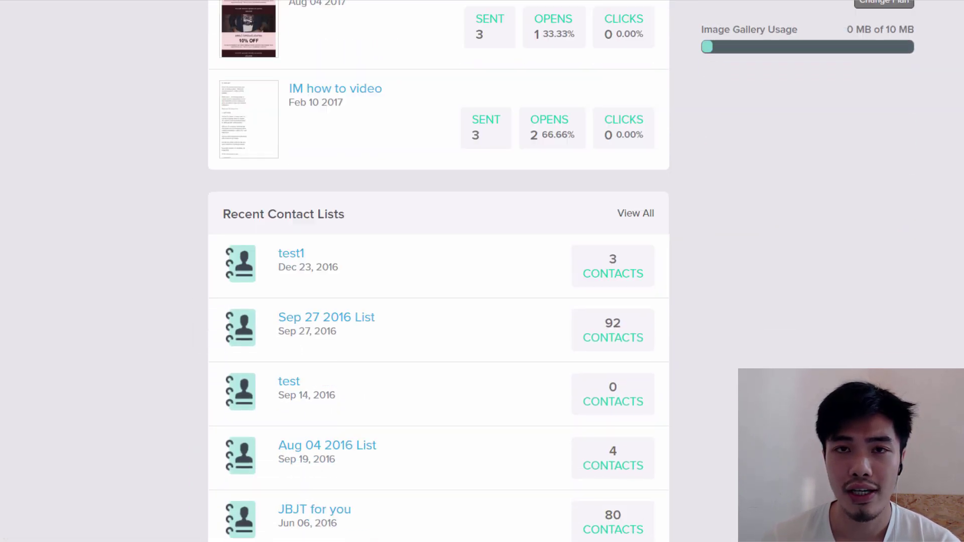
pyautogui.scroll(13, 482, 271)
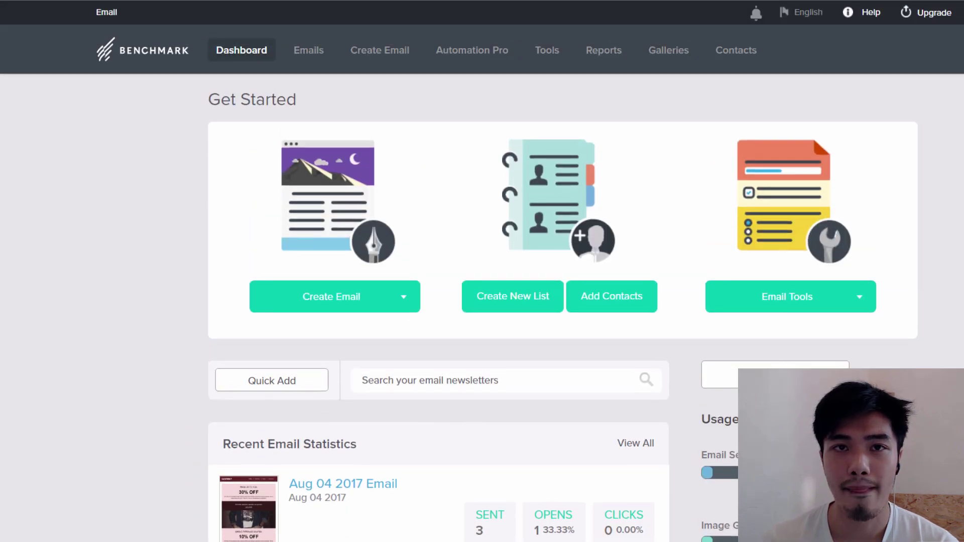
pyautogui.click(847, 370)
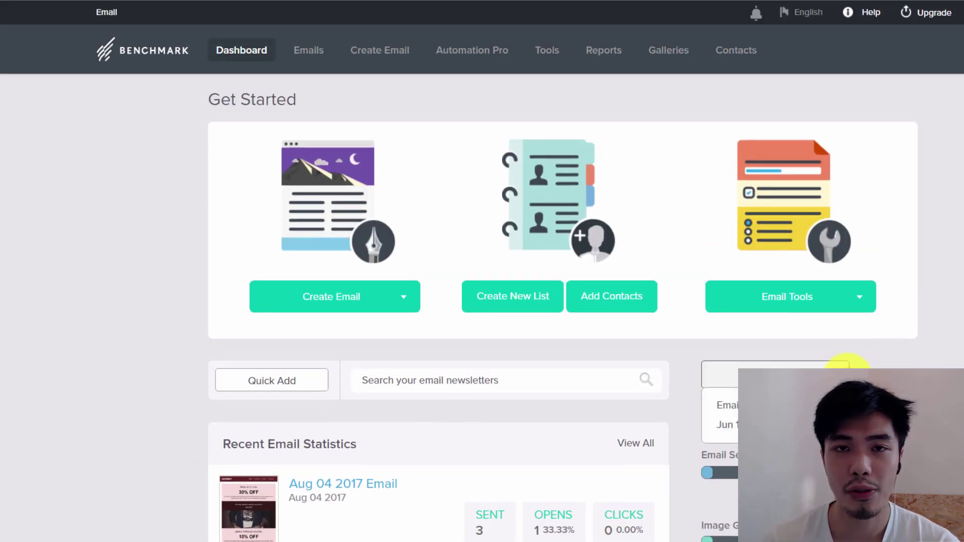
pyautogui.click(847, 371)
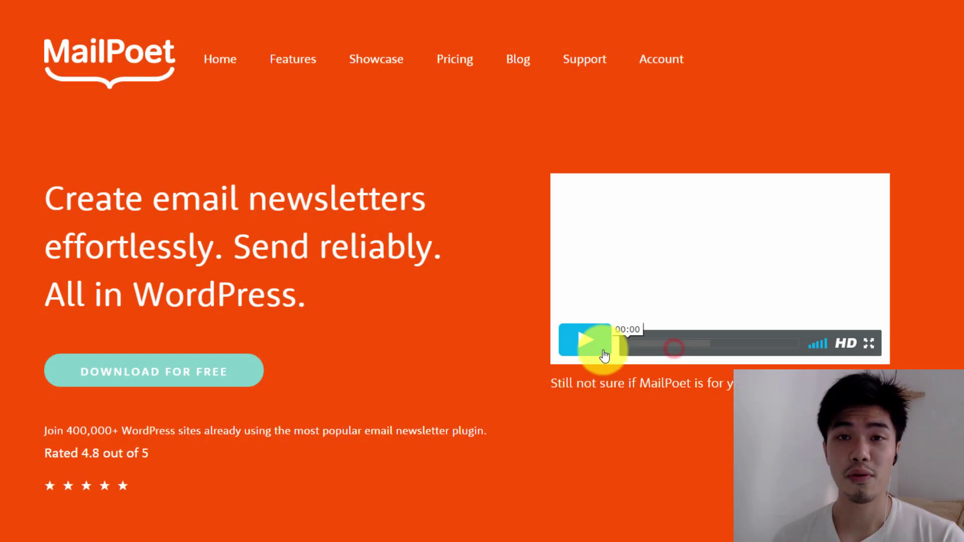
pyautogui.click(602, 343)
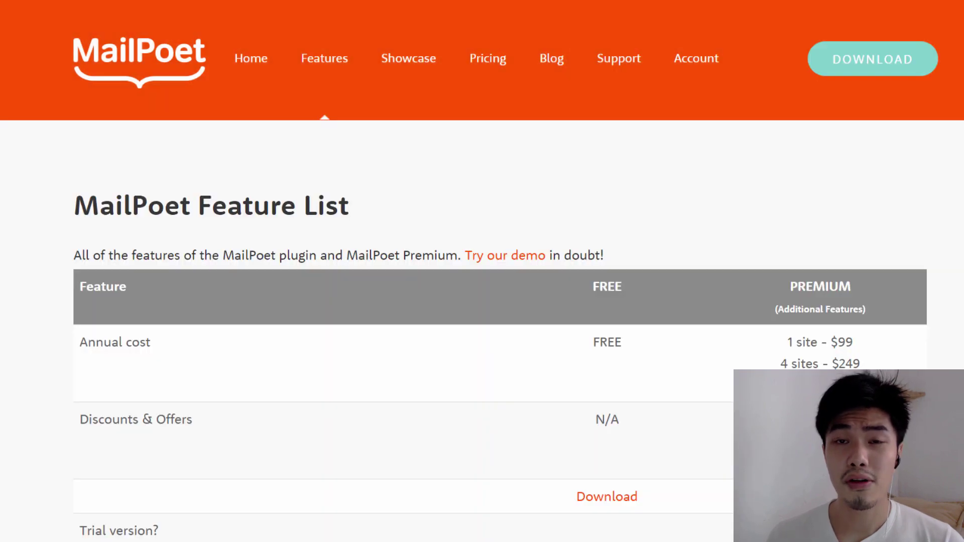
pyautogui.scroll(-3, 482, 271)
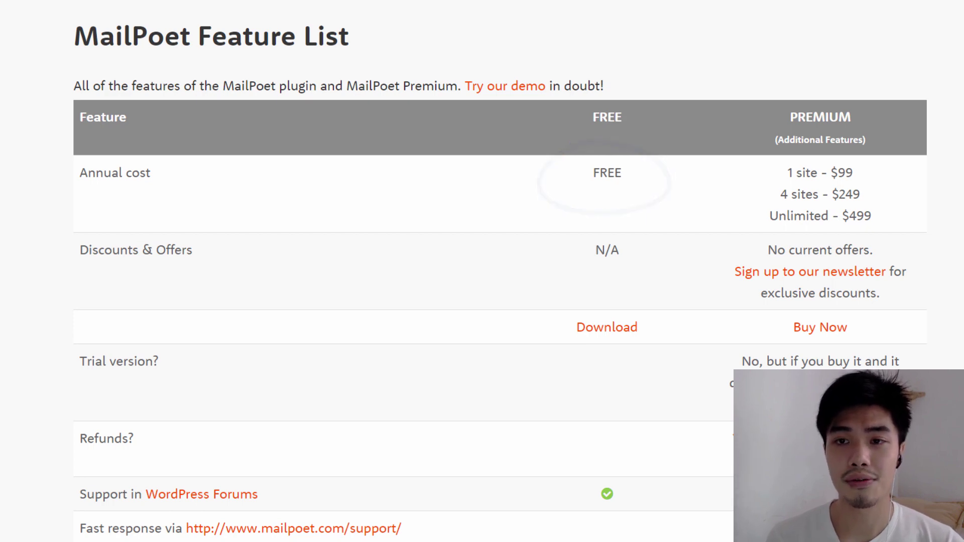
pyautogui.scroll(-10, 482, 271)
pyautogui.scroll(-1, 482, 271)
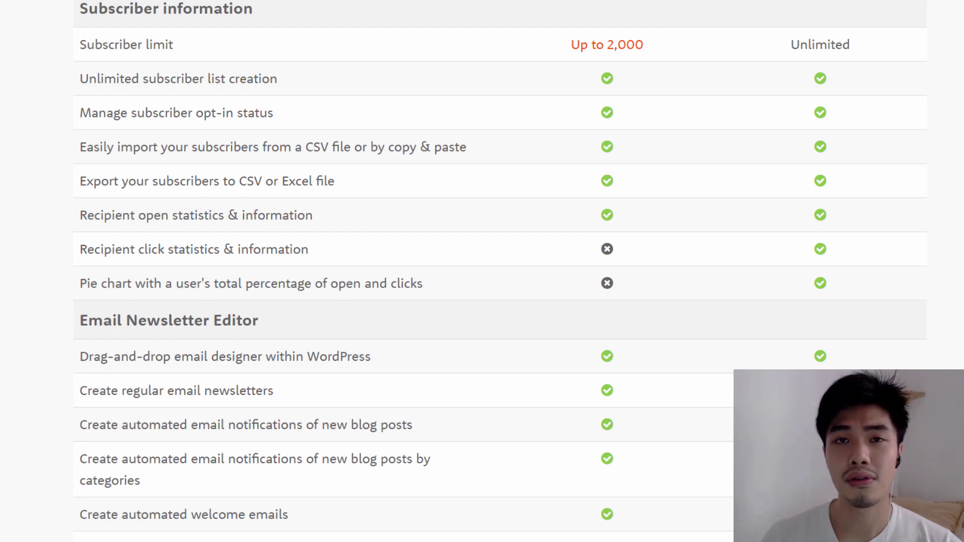
pyautogui.scroll(-10, 500, 271)
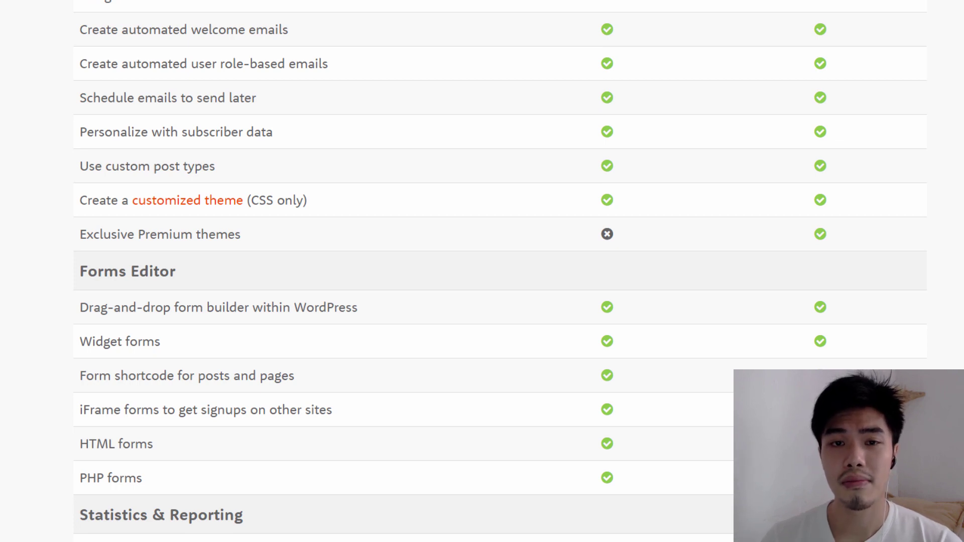
pyautogui.scroll(-9, 500, 271)
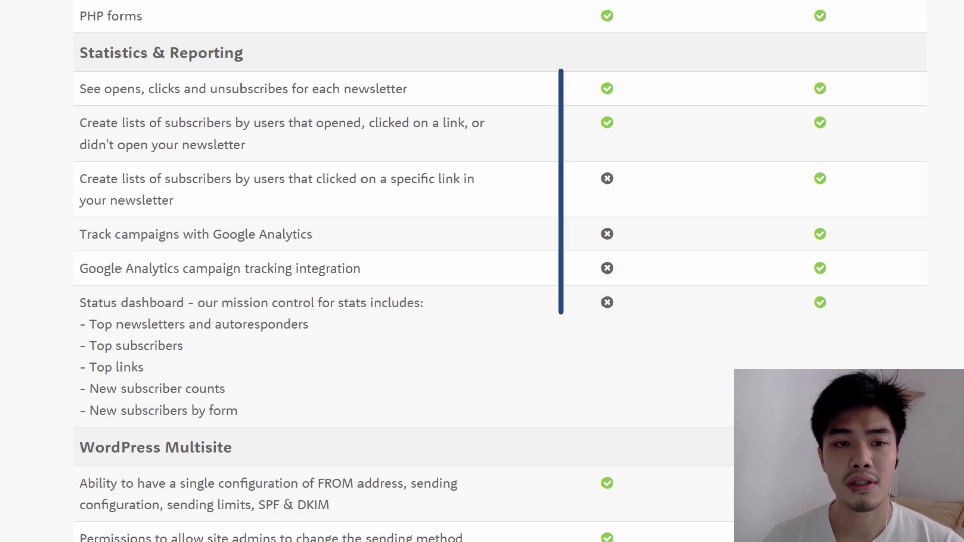
pyautogui.scroll(-8, 499, 271)
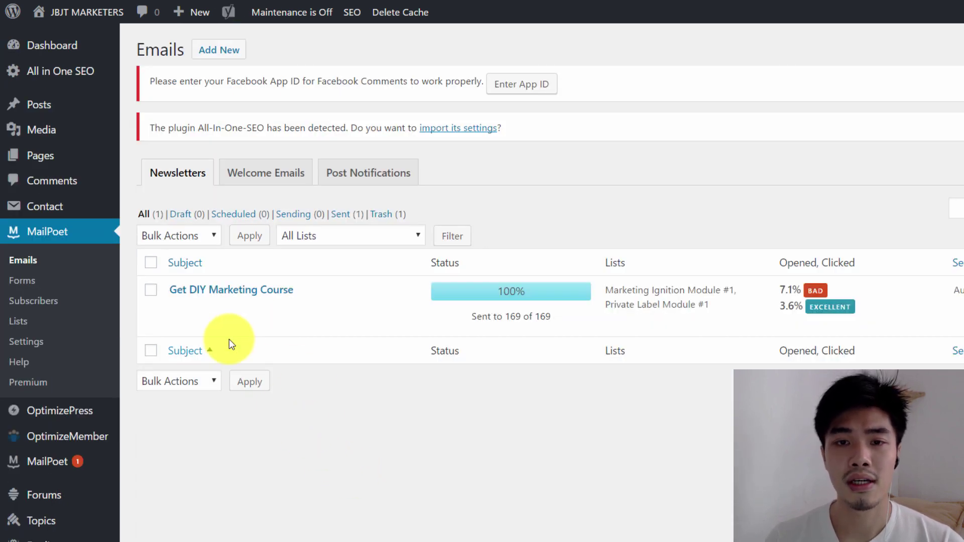
# Step: Preview the sent 'Get DIY Marketing Course' newsletter from MailPoet's Emails list
pyautogui.click(179, 308)
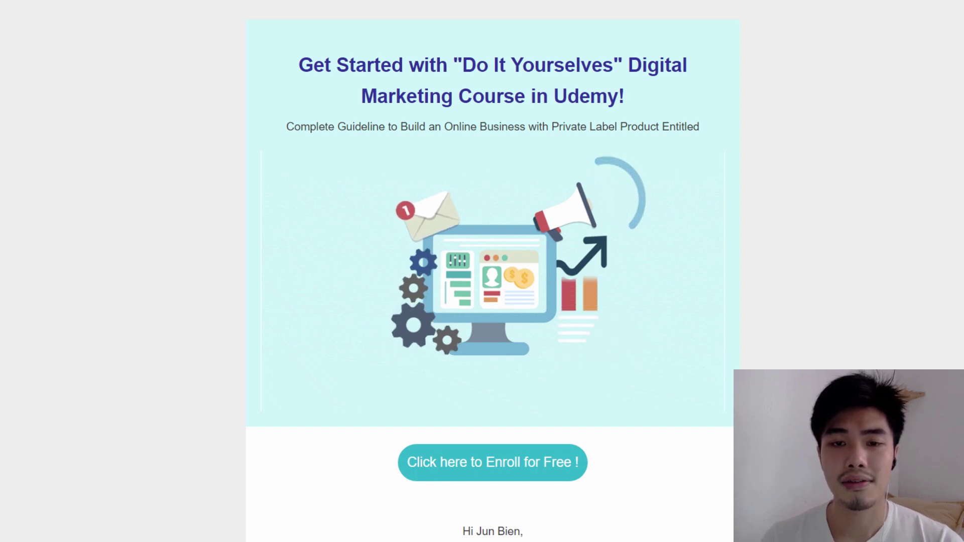
pyautogui.scroll(-2, 490, 286)
pyautogui.scroll(-5, 492, 271)
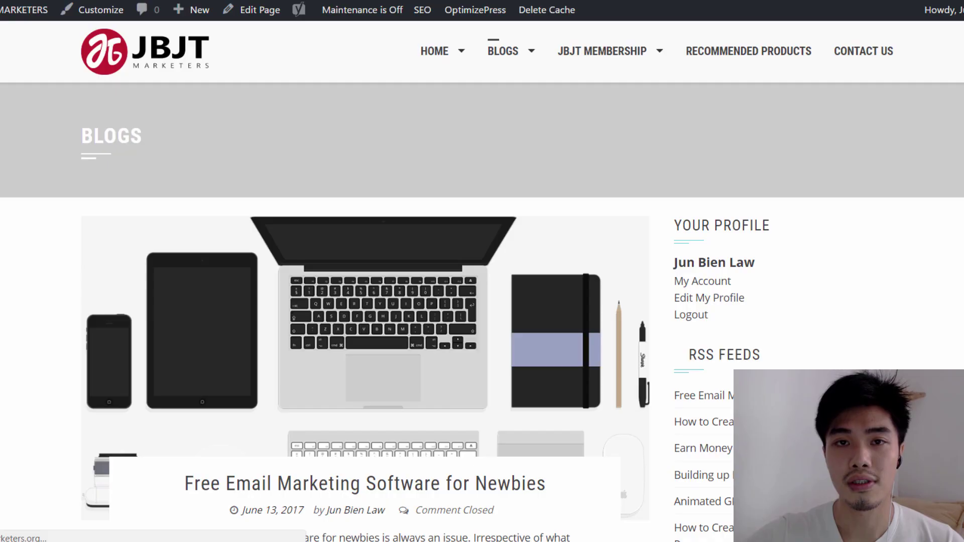
# Step: Scroll to the JBJT Marketers blog footer, then open the WordPress admin Dashboard
pyautogui.scroll(-10, 482, 301)
pyautogui.scroll(-20, 365, 311)
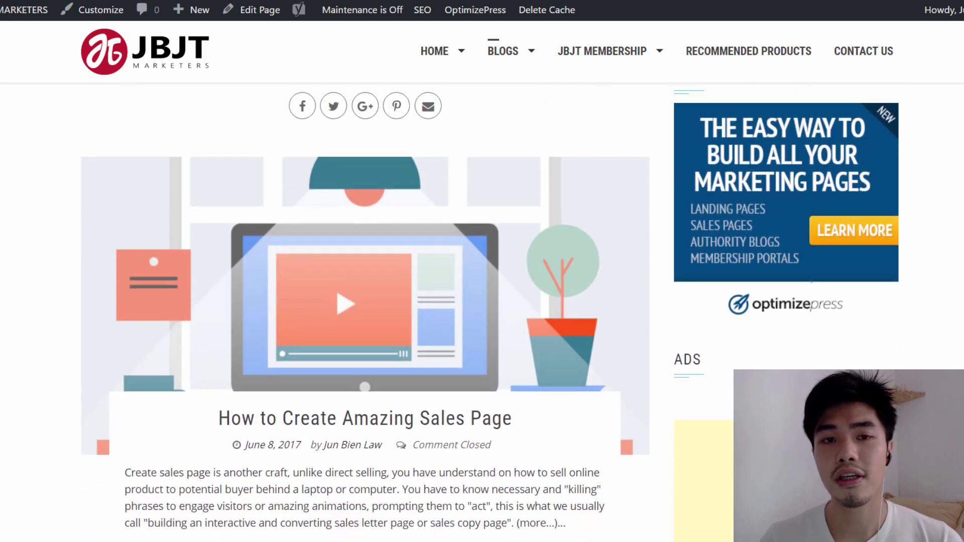
pyautogui.scroll(-20, 368, 269)
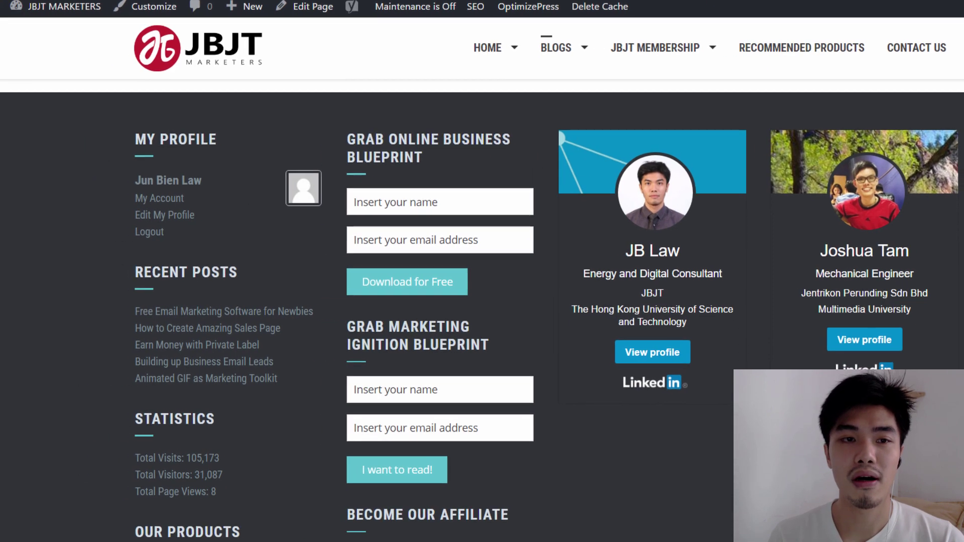
pyautogui.click(24, 10)
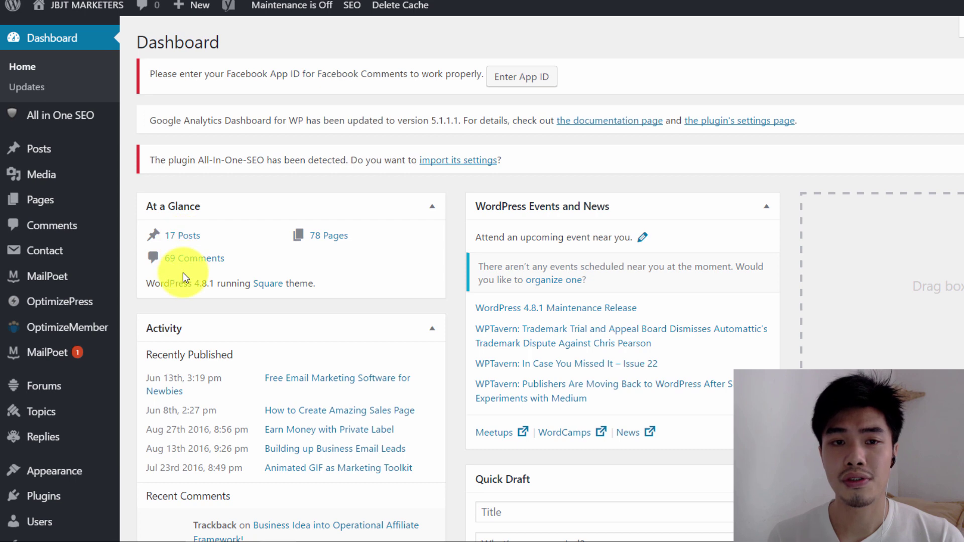
# Step: Preview the BACKDROP Box-Right and clean-style free report opt-in landing page templates
pyautogui.click(76, 301)
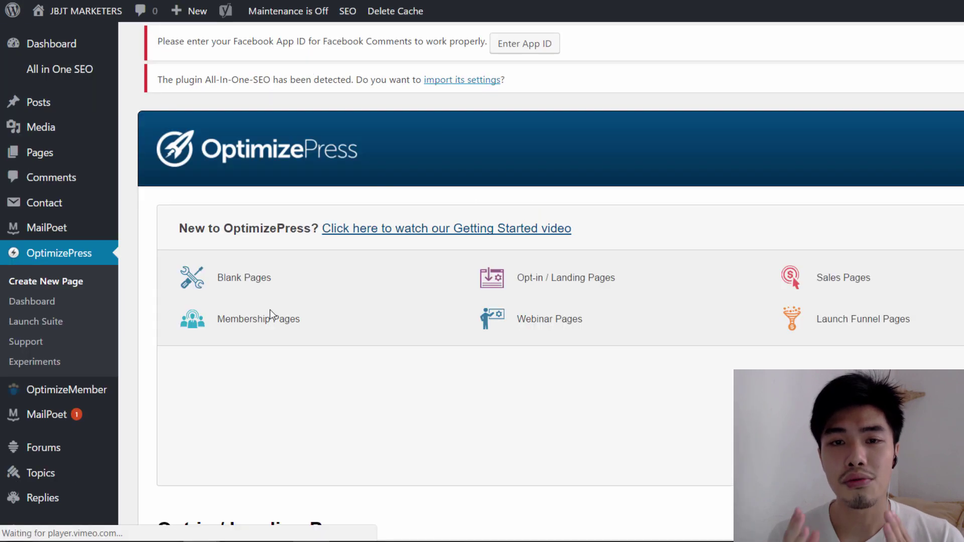
pyautogui.scroll(-3, 251, 308)
pyautogui.click(11, 152)
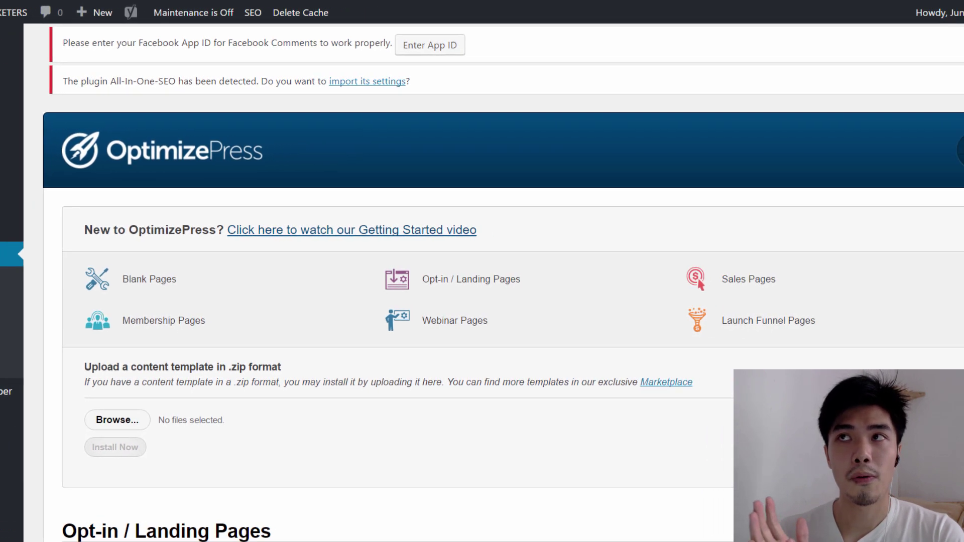
pyautogui.scroll(-10, 959, 302)
pyautogui.scroll(2, 476, 264)
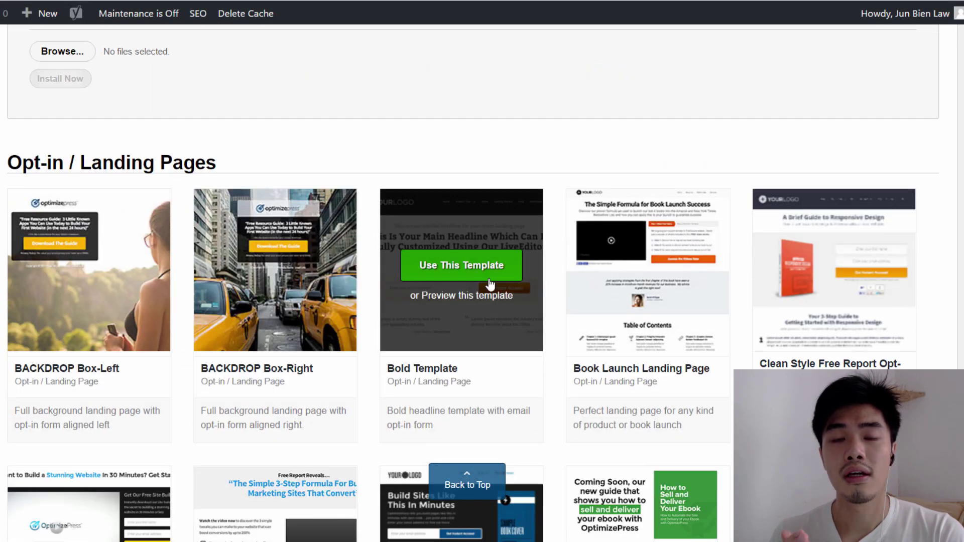
pyautogui.click(300, 301)
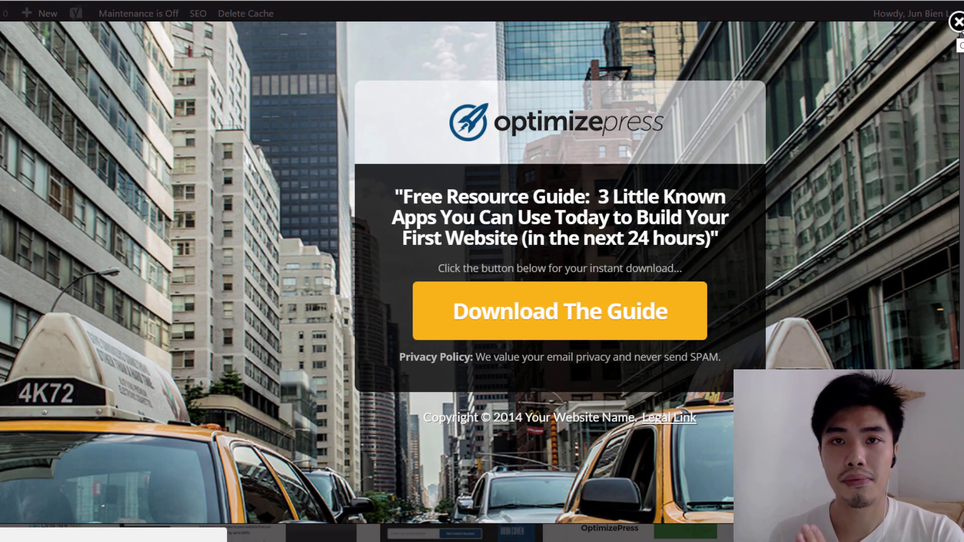
pyautogui.click(957, 22)
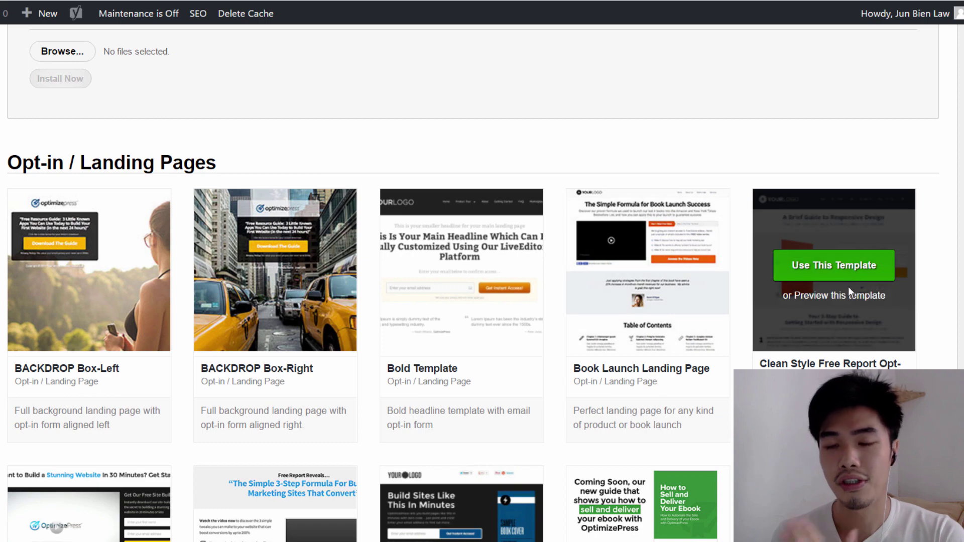
pyautogui.click(849, 300)
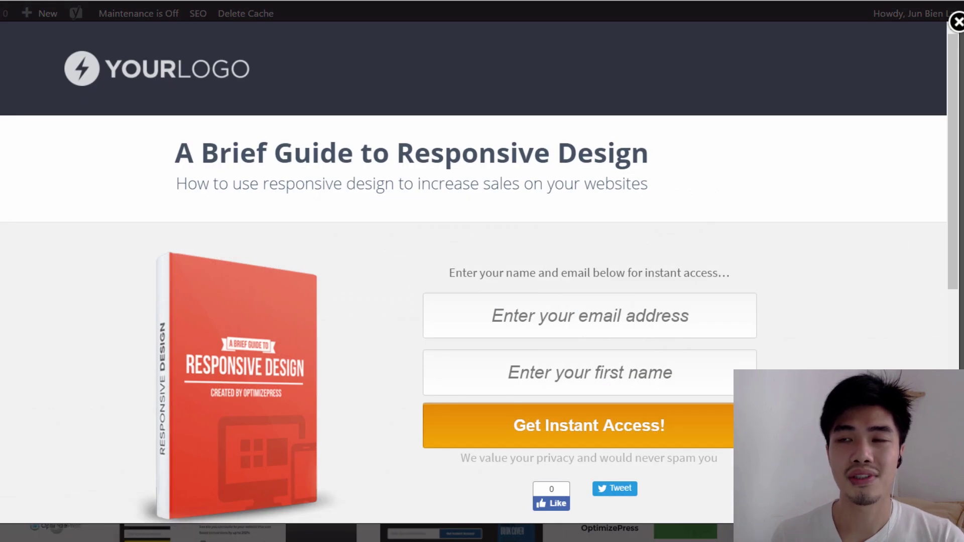
pyautogui.press('Escape')
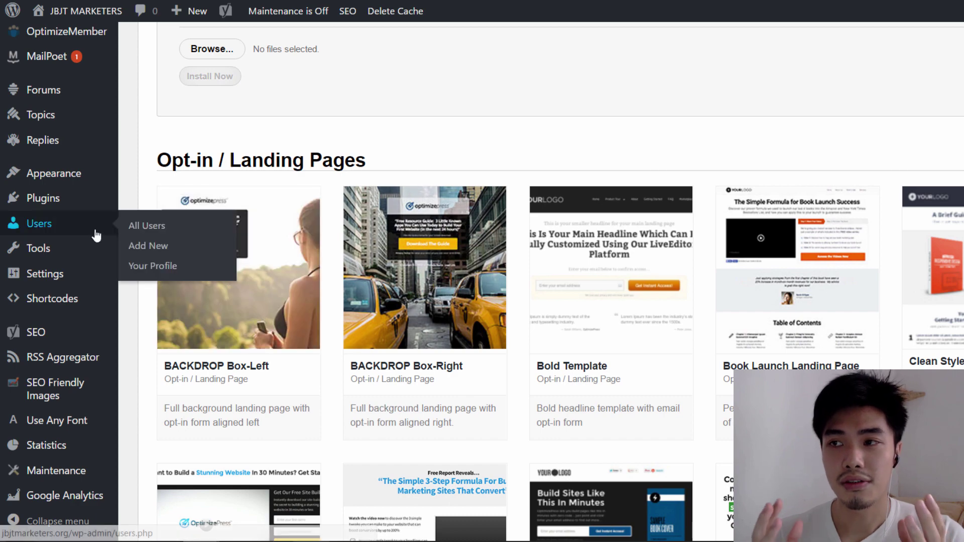
# Step: Scroll the supported email marketing services to confirm MailPoet is listed
pyautogui.scroll(3, 80, 170)
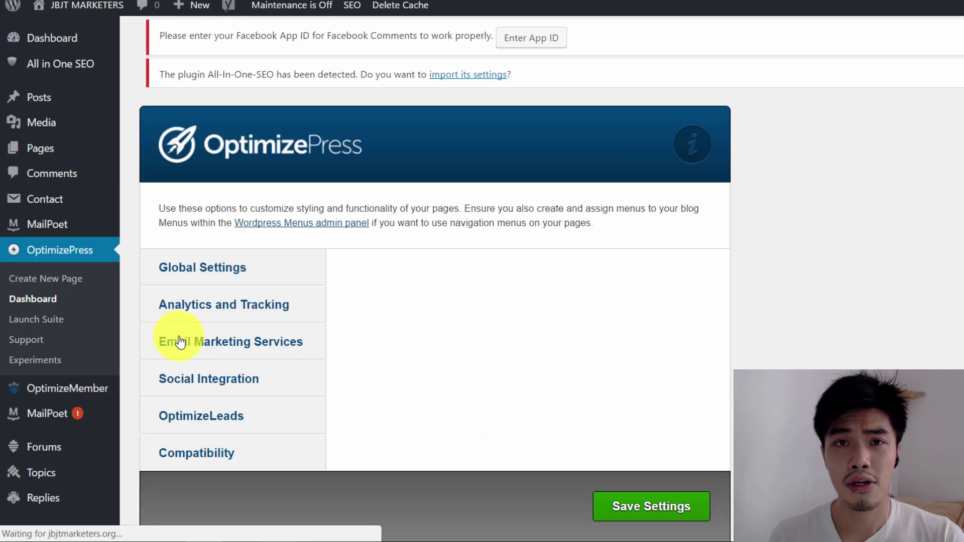
pyautogui.click(308, 352)
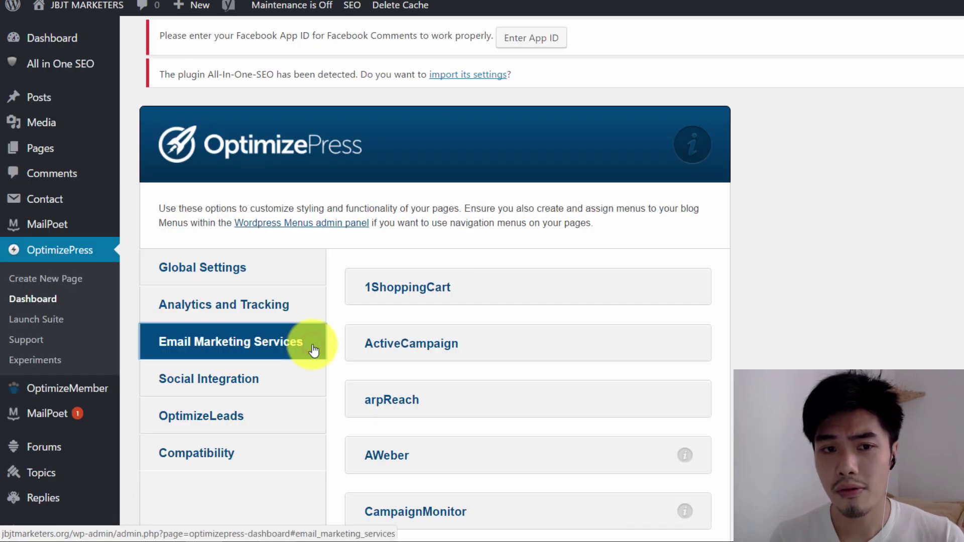
pyautogui.scroll(-7, 472, 354)
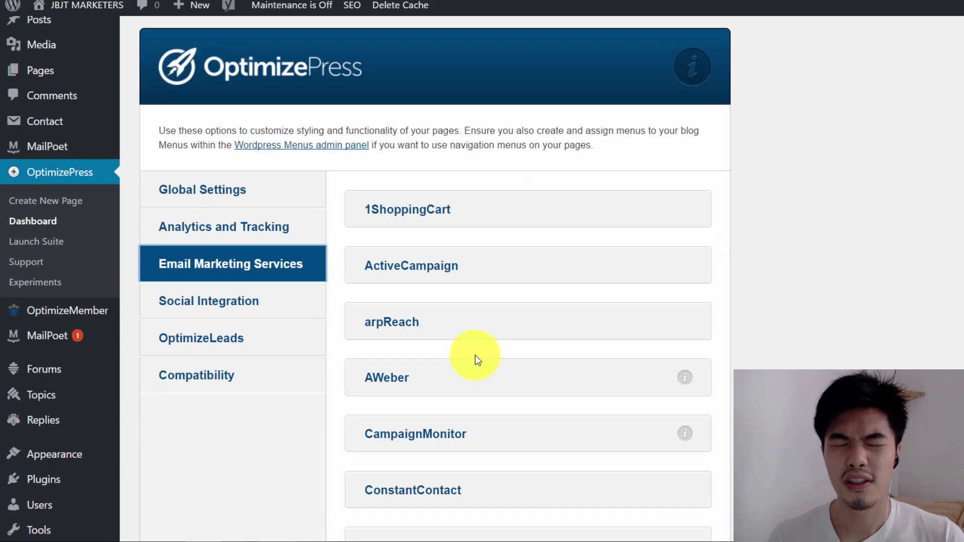
pyautogui.scroll(-7, 480, 354)
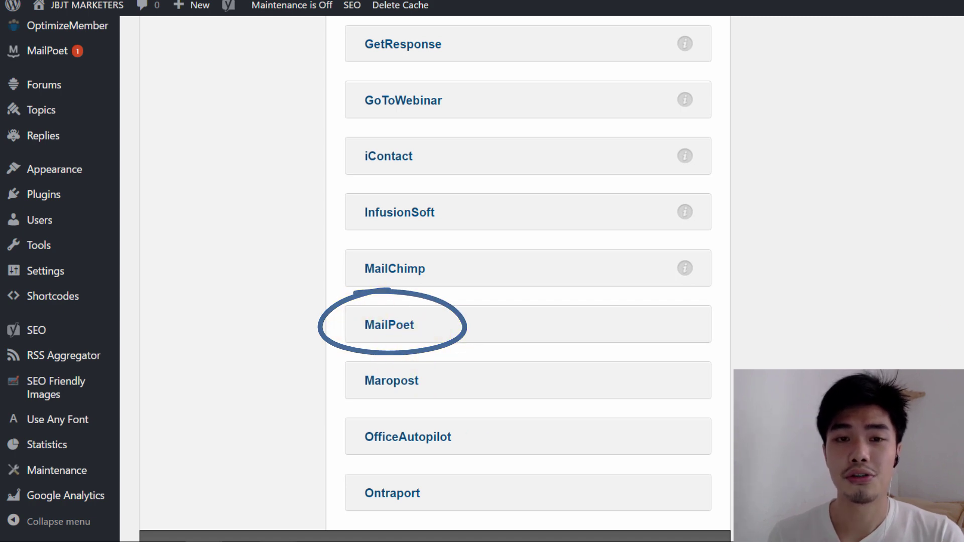
pyautogui.scroll(-1, 527, 278)
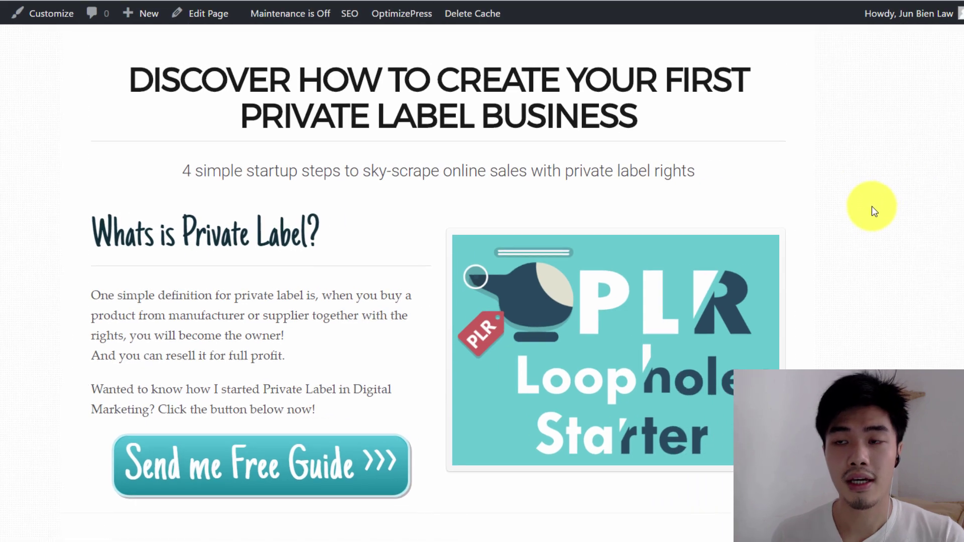
# Step: Trigger and close the Send me Free Guide popup, then edit the PLR Starter Loopholes page
pyautogui.click(385, 484)
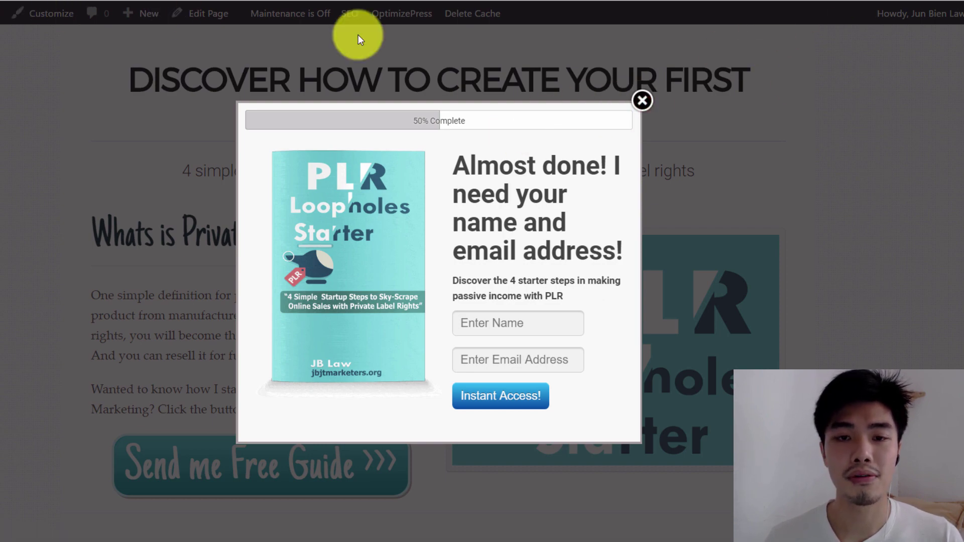
pyautogui.click(643, 99)
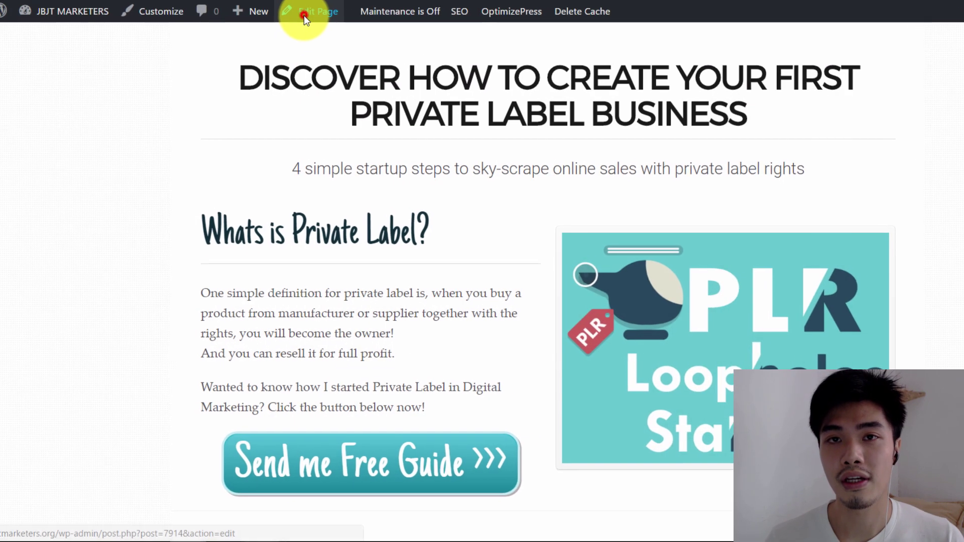
pyautogui.click(264, 12)
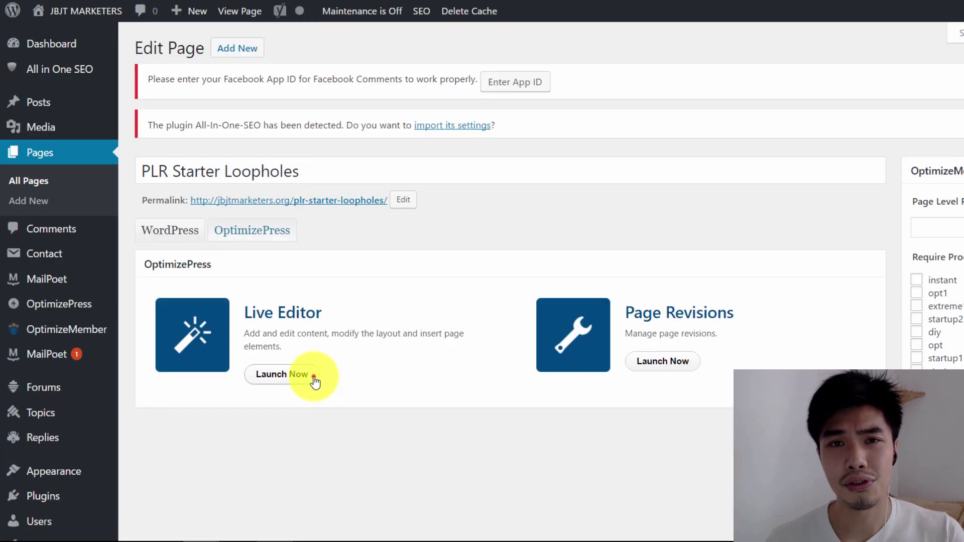
# Step: Launch the live editor and open the free guide popup's opt-in box settings
pyautogui.click(315, 376)
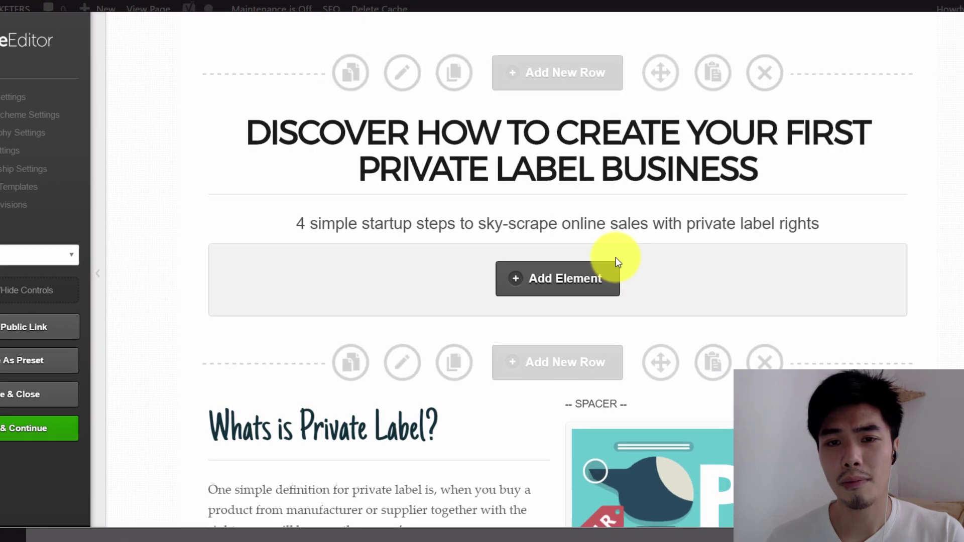
pyautogui.scroll(-10, 616, 257)
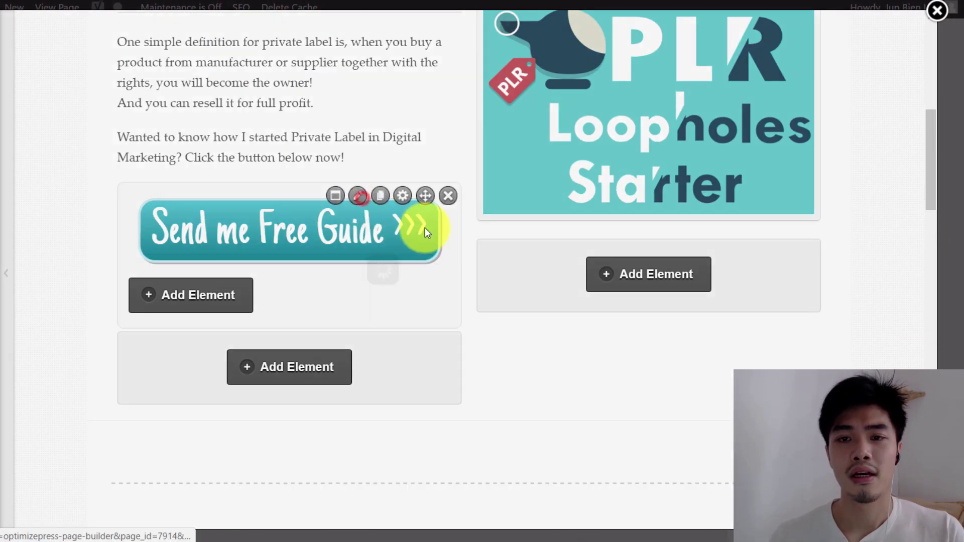
pyautogui.click(426, 227)
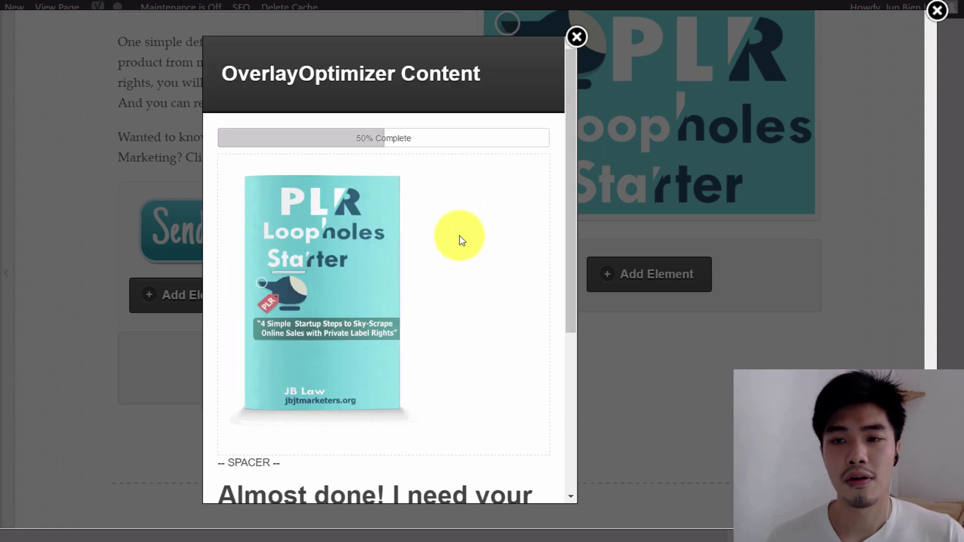
pyautogui.scroll(-5, 459, 236)
pyautogui.click(449, 237)
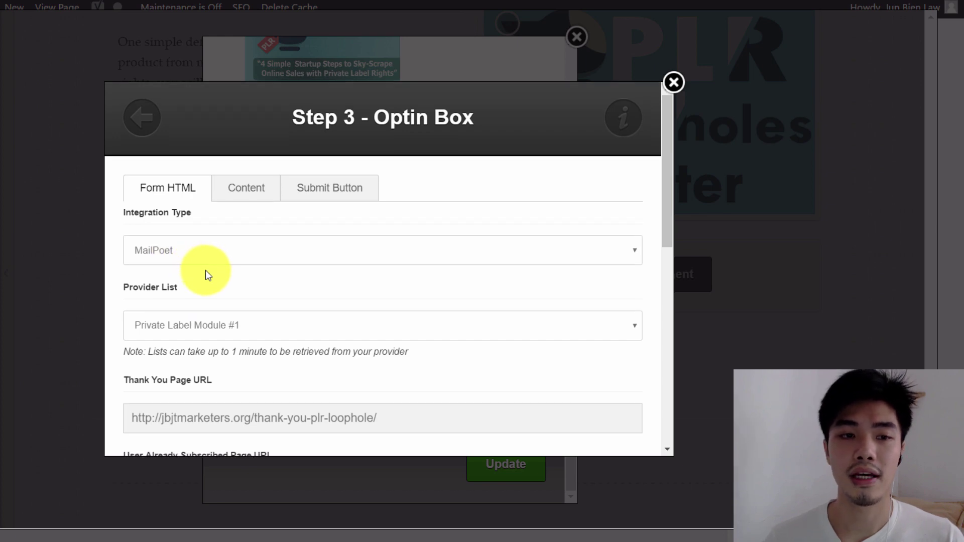
# Step: Confirm the opt-in sends to MailPoet list 'Private Label Module #1', then close both dialogs
pyautogui.scroll(-6, 206, 270)
pyautogui.scroll(-4, 208, 274)
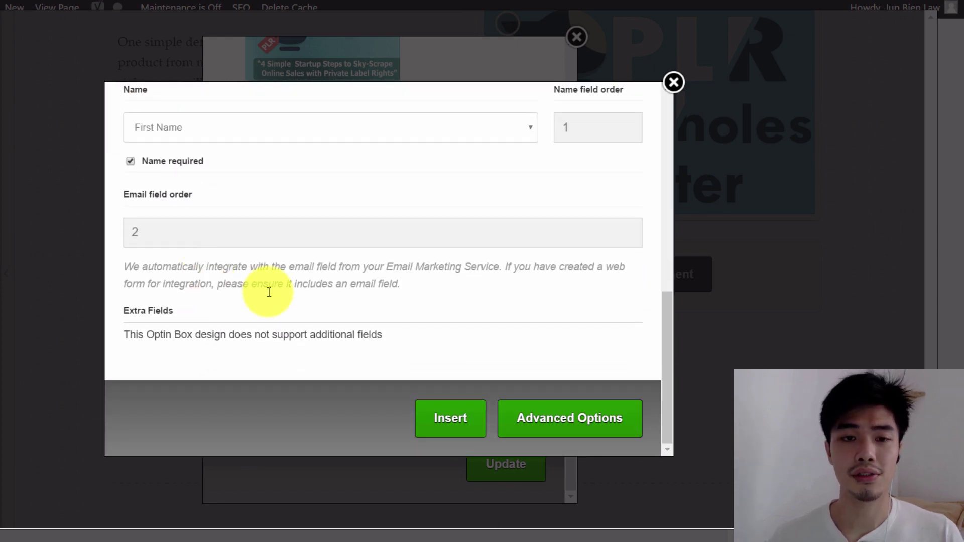
pyautogui.click(673, 82)
pyautogui.click(576, 37)
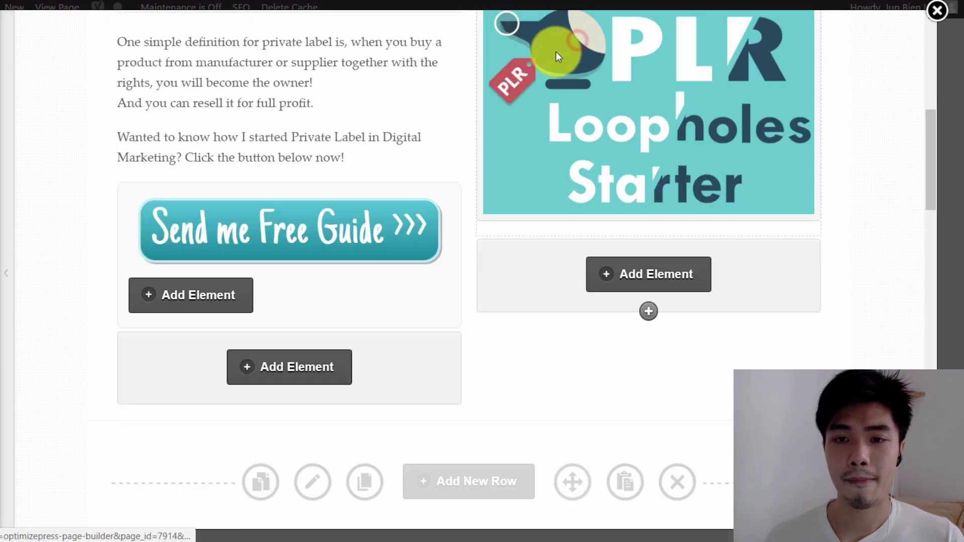